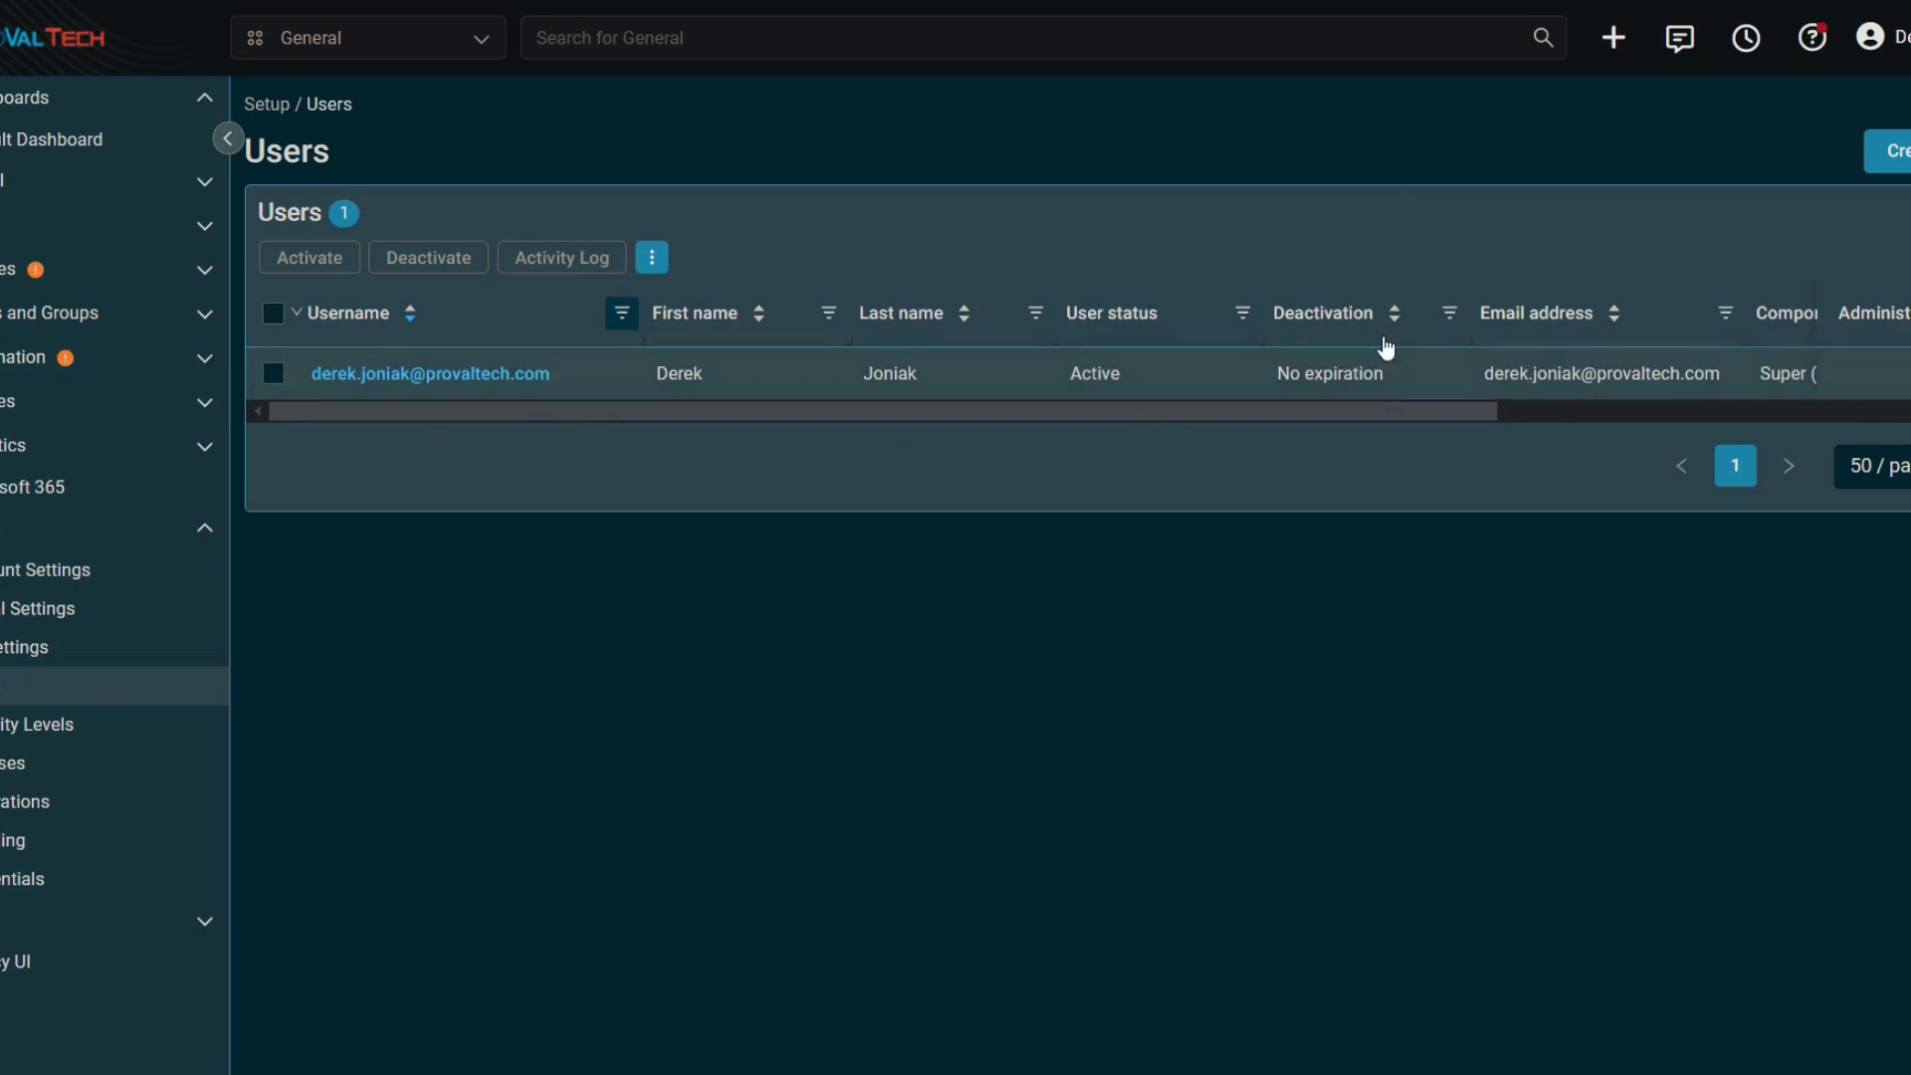
- Inspect one user's details, API and Associated Data, then return to the list of 15 users
{"action": "left_click", "coordinate": [486, 376]}
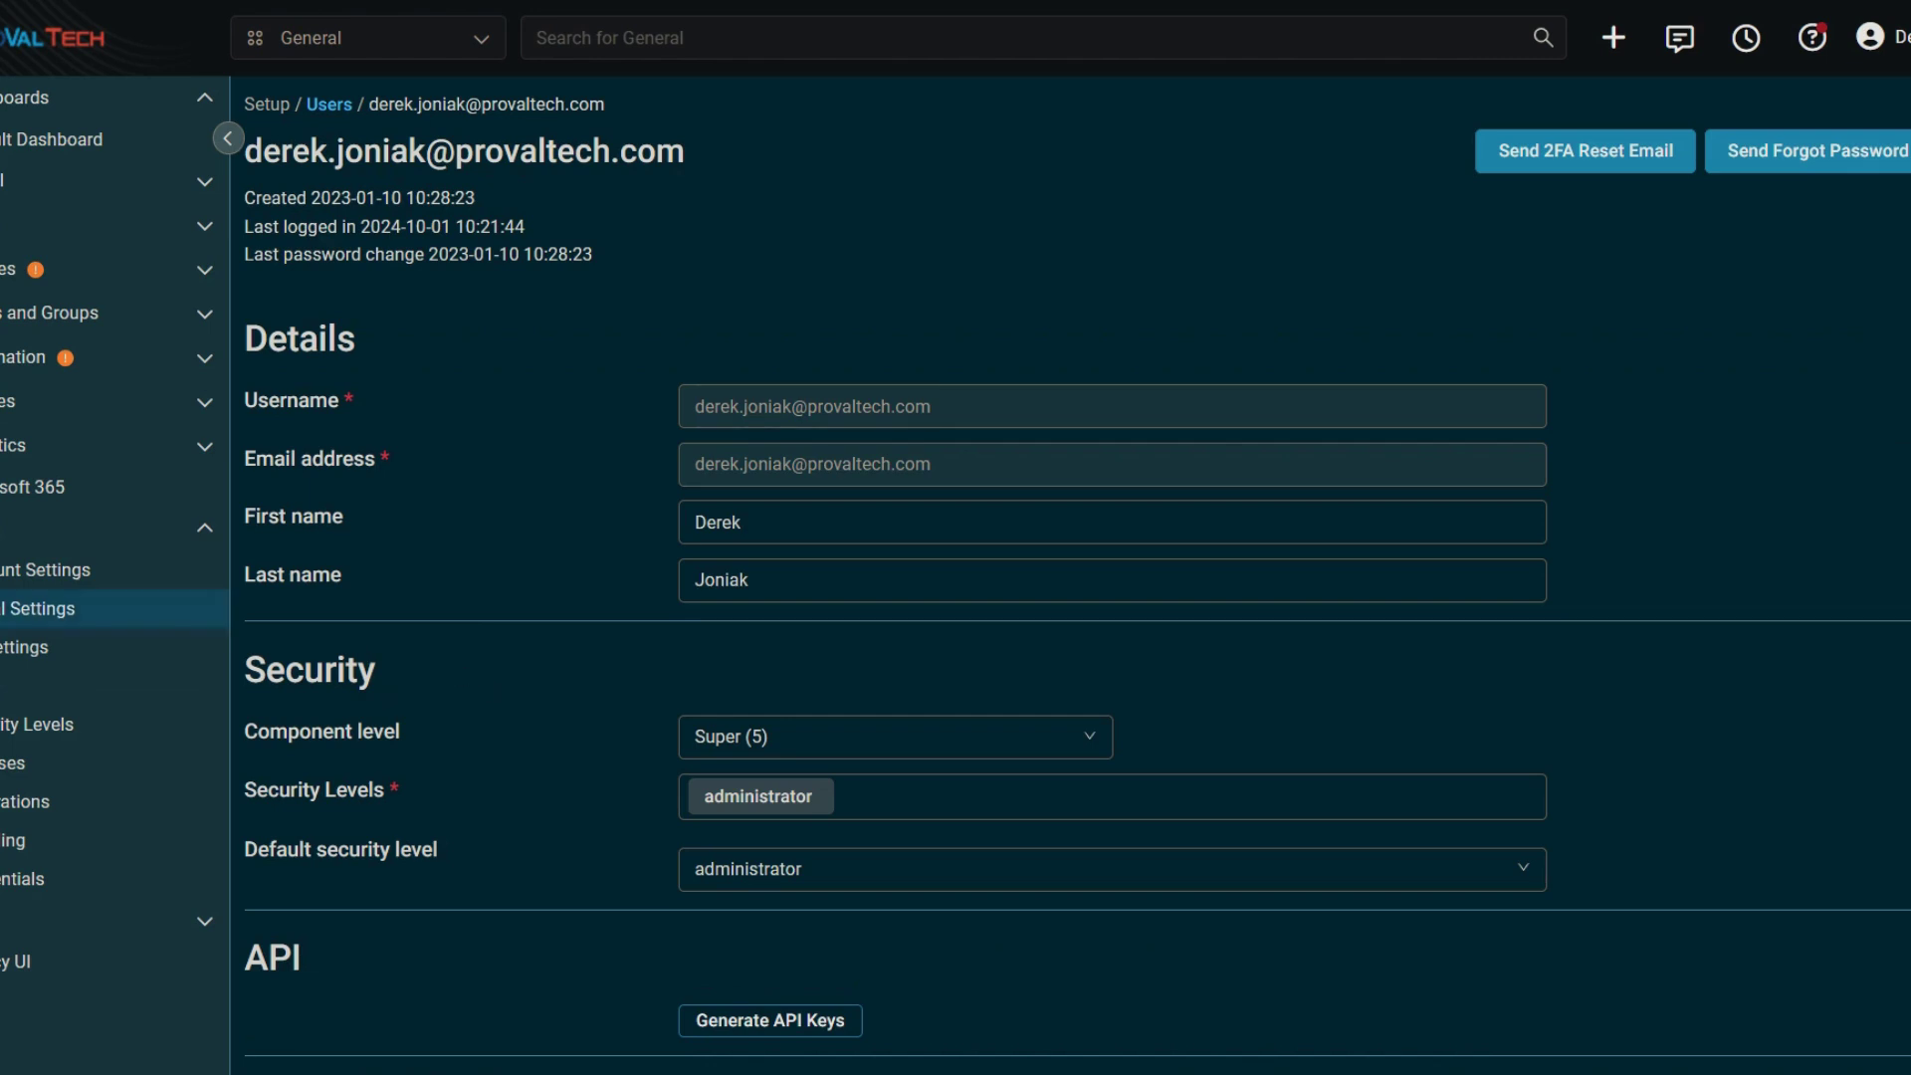
{"action": "scroll", "coordinate": [607, 497], "scroll_direction": "down", "scroll_amount": 4}
{"action": "scroll", "coordinate": [570, 508], "scroll_direction": "up", "scroll_amount": 4}
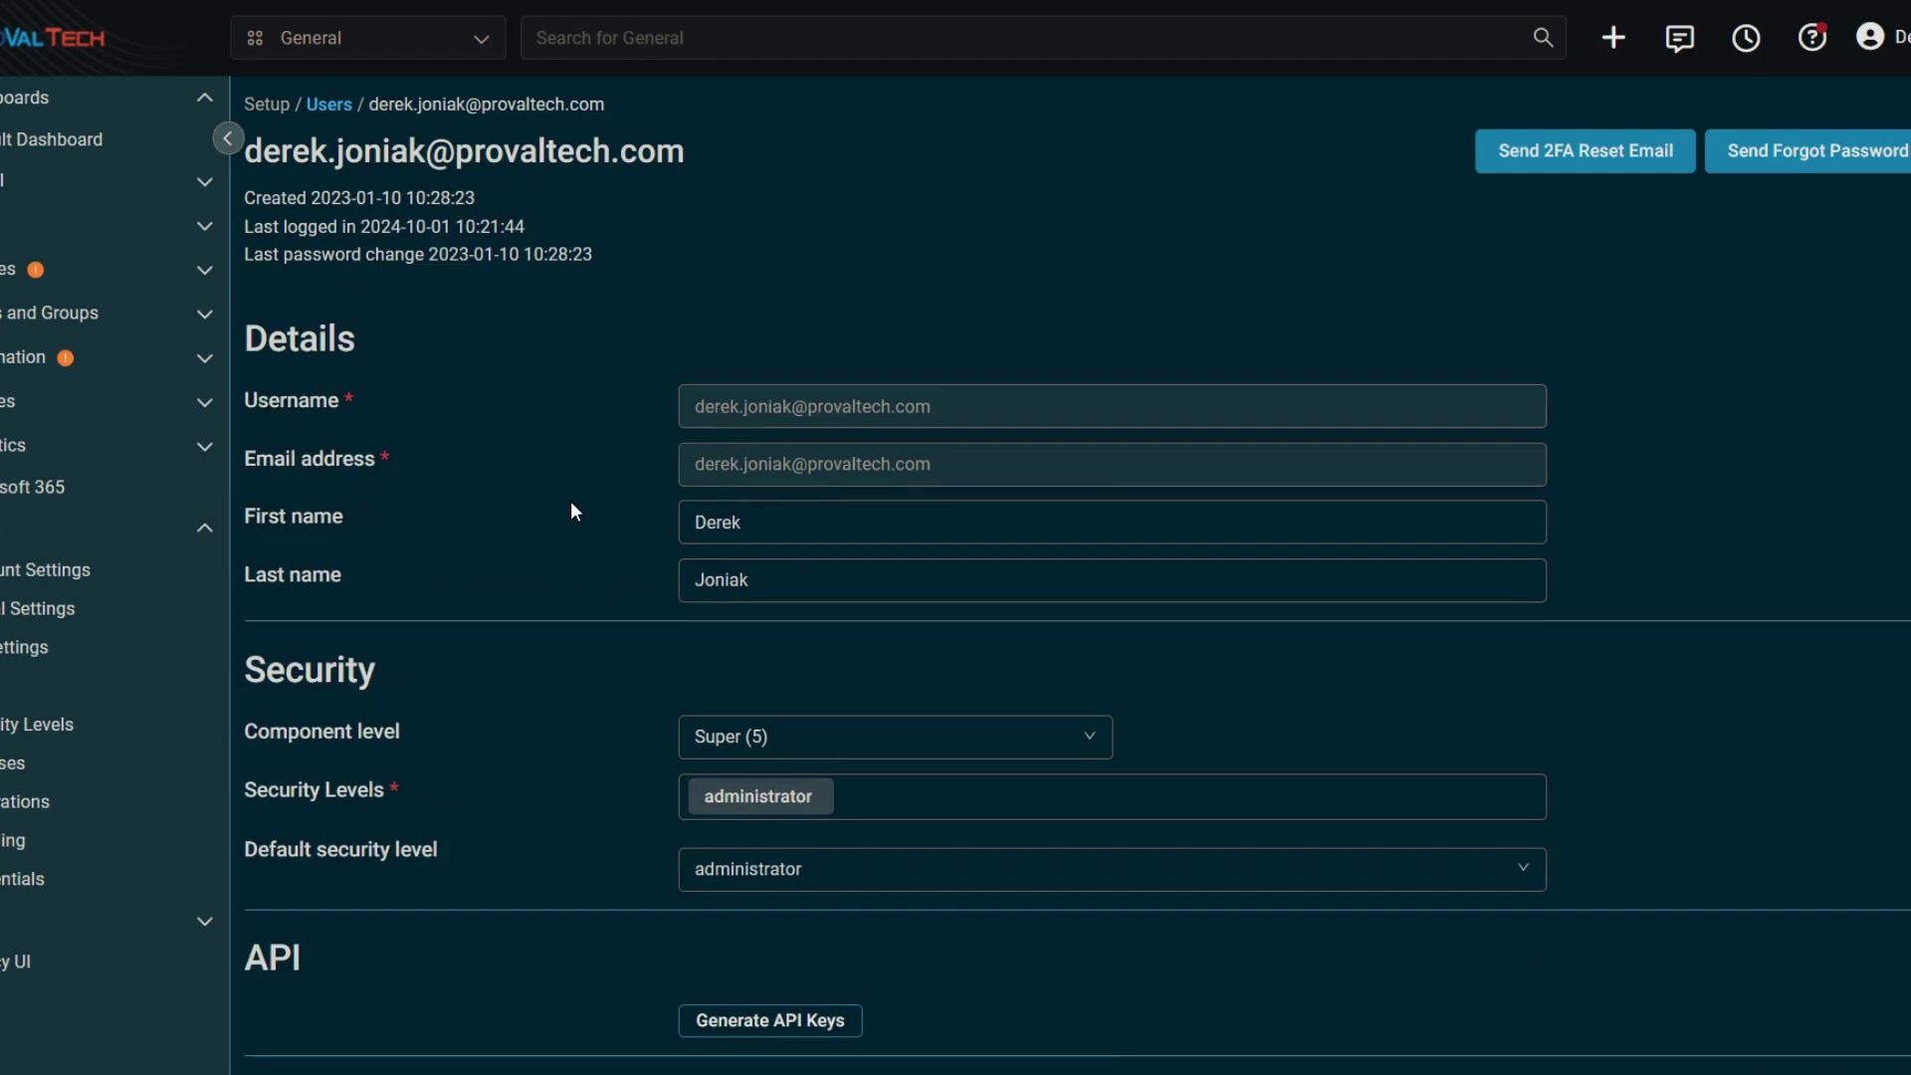
{"action": "scroll", "coordinate": [570, 507], "scroll_direction": "down", "scroll_amount": 4}
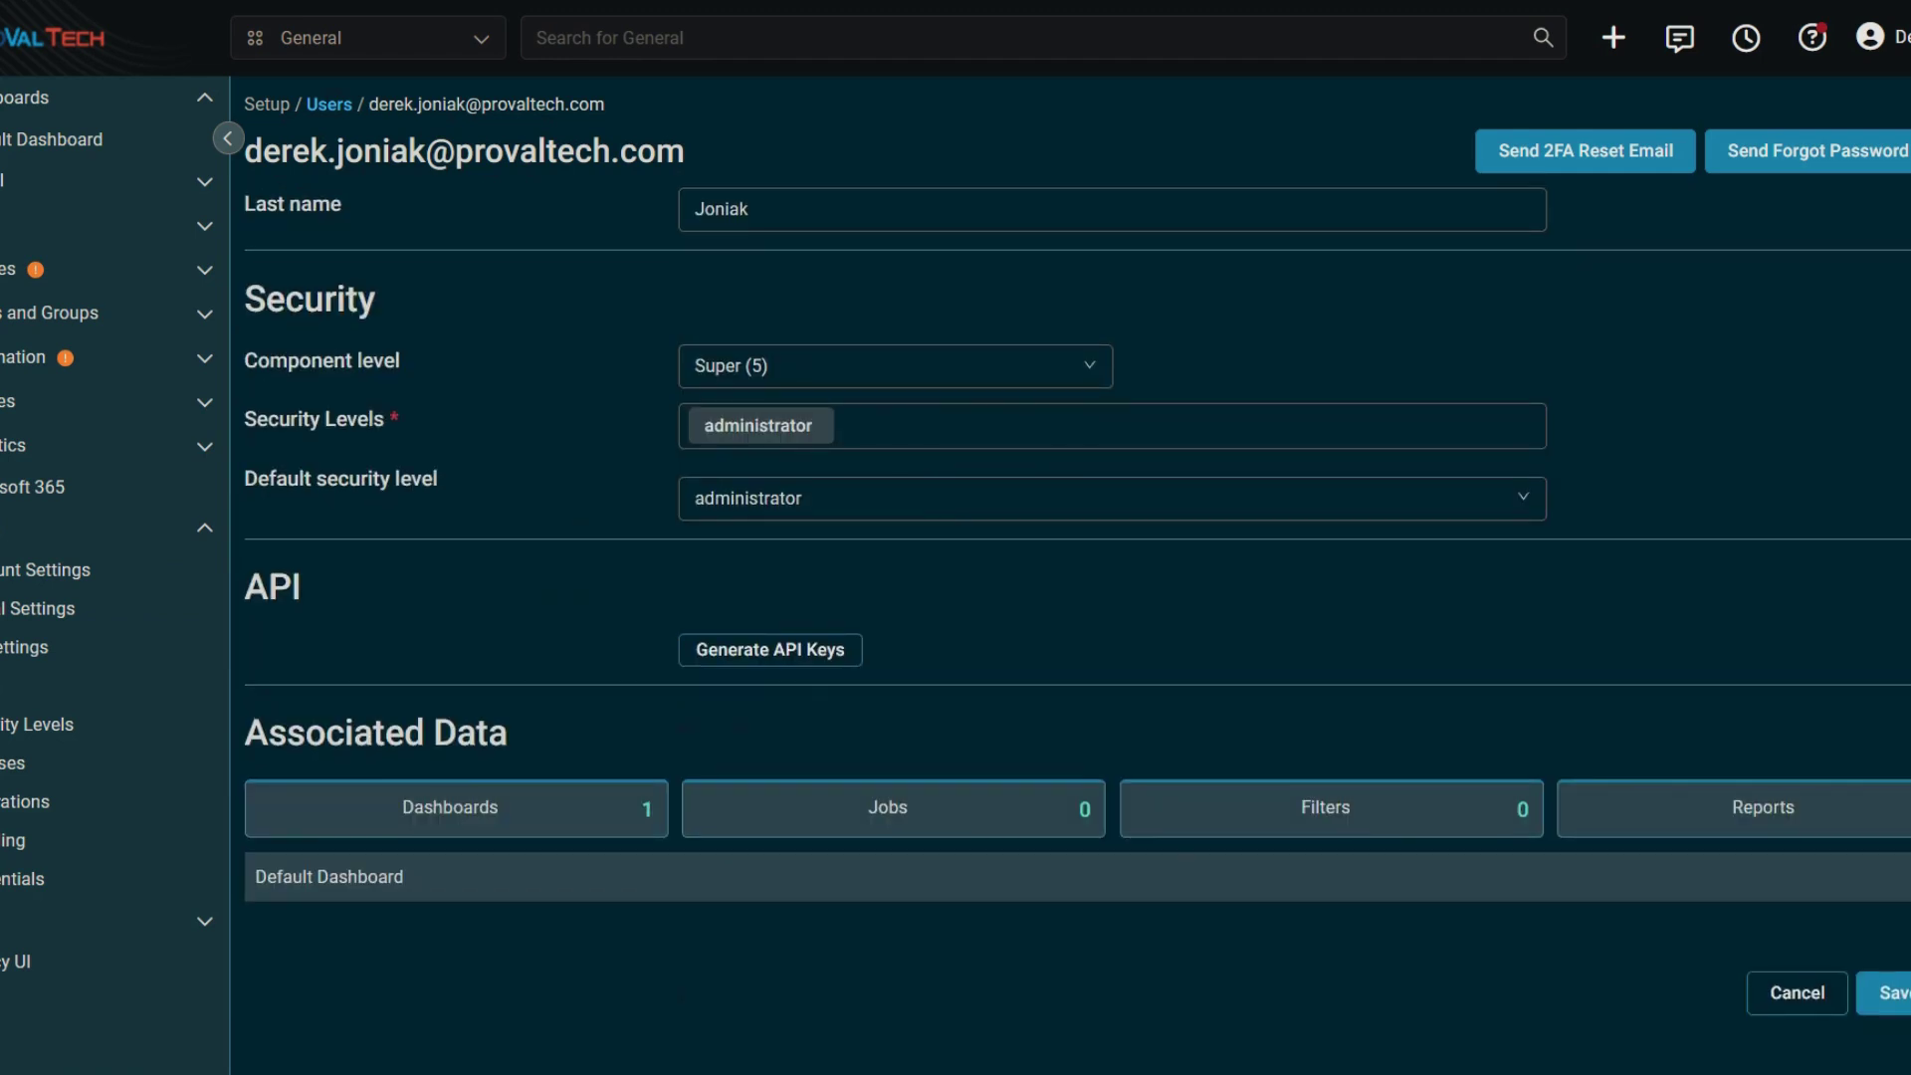
{"action": "left_click", "coordinate": [323, 105]}
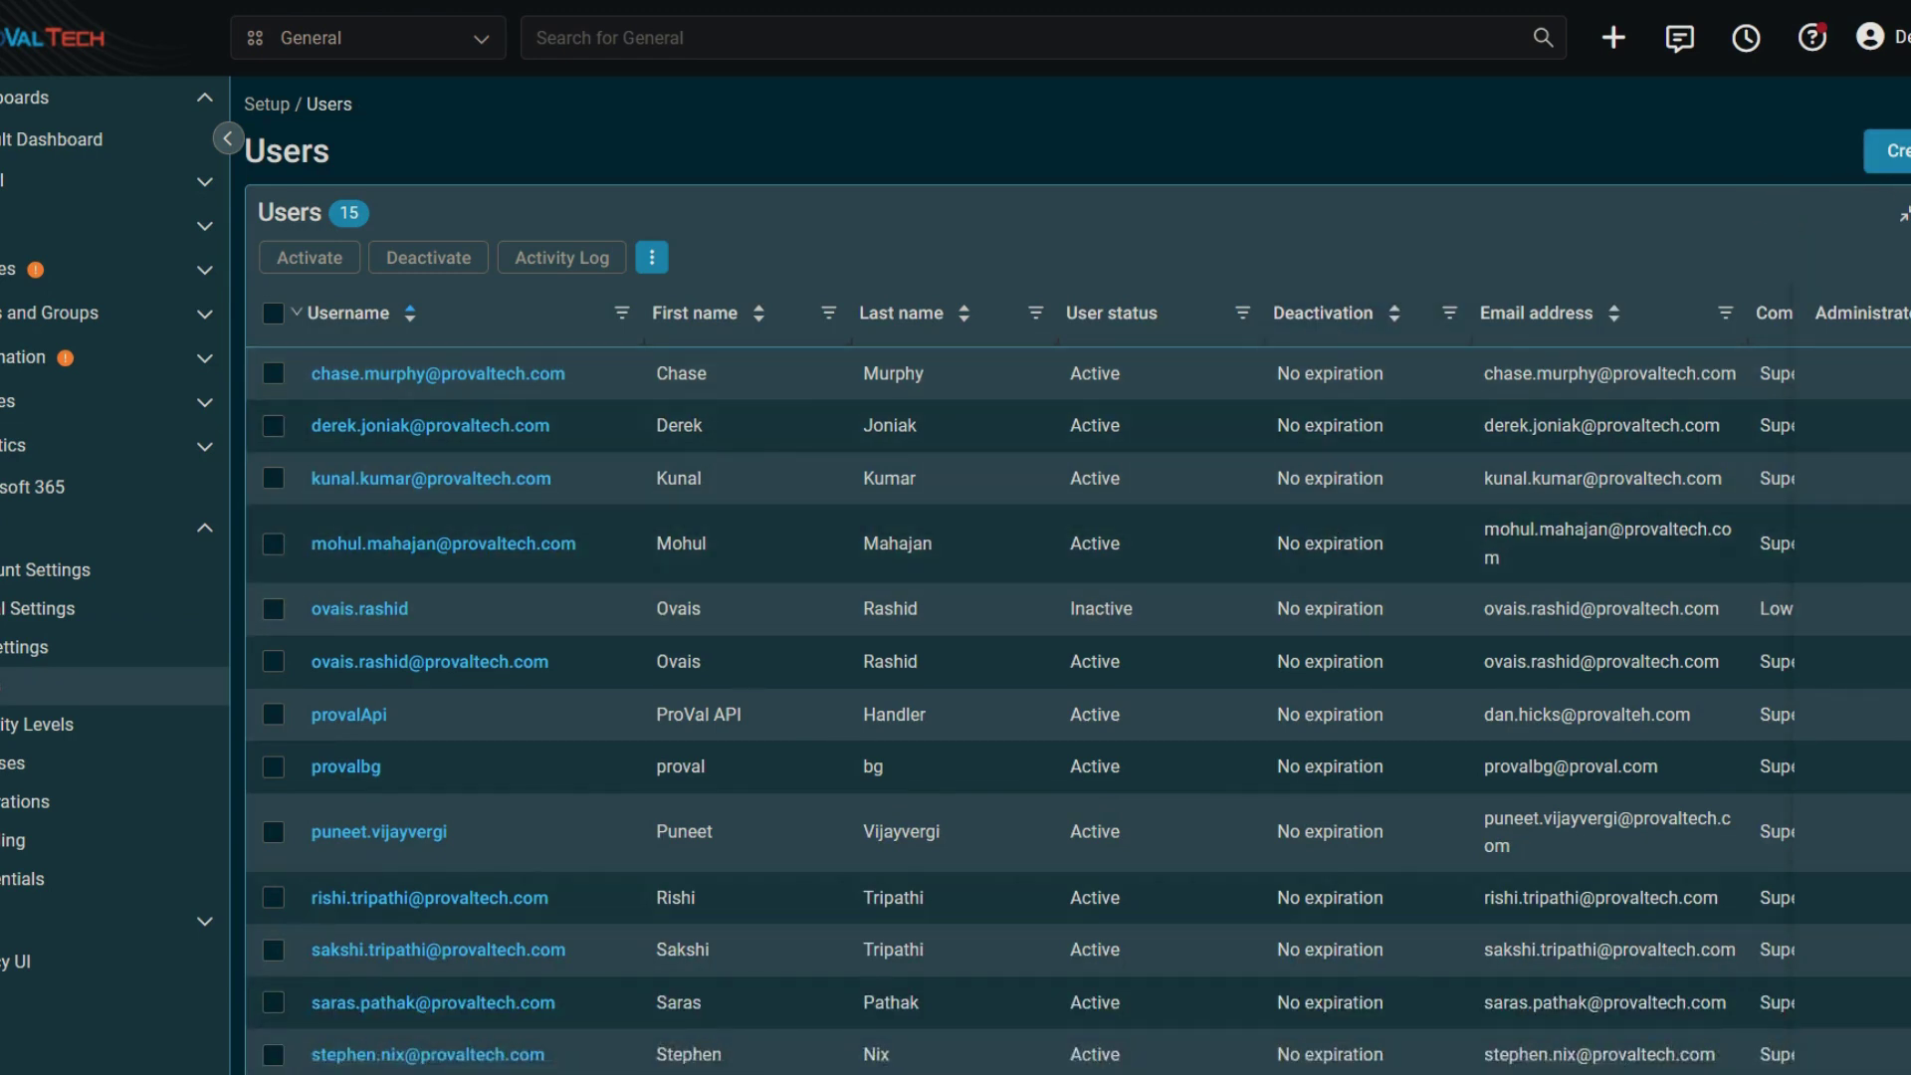
- Create a new user and schedule its deactivation for 01/10/2024 10:36
{"action": "left_click", "coordinate": [1886, 150]}
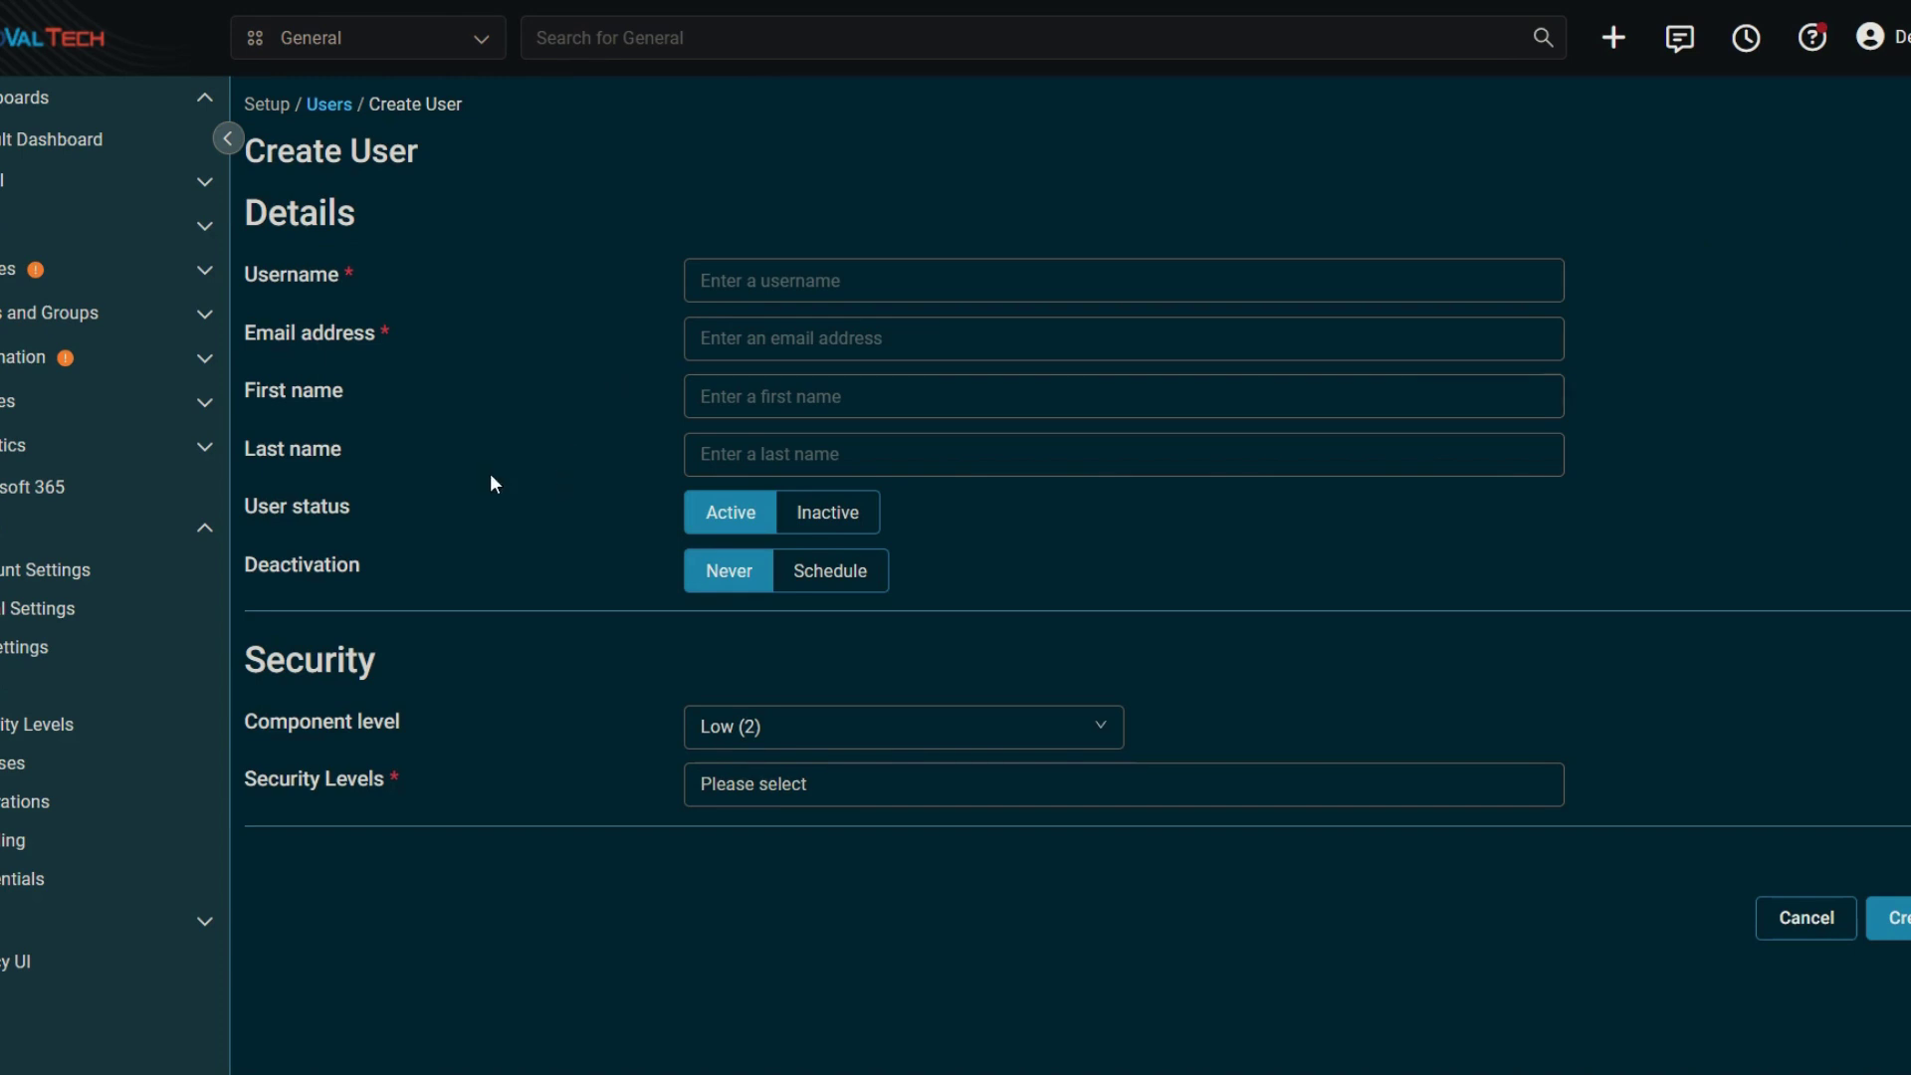
{"action": "double_click", "coordinate": [271, 569]}
{"action": "left_click", "coordinate": [406, 576]}
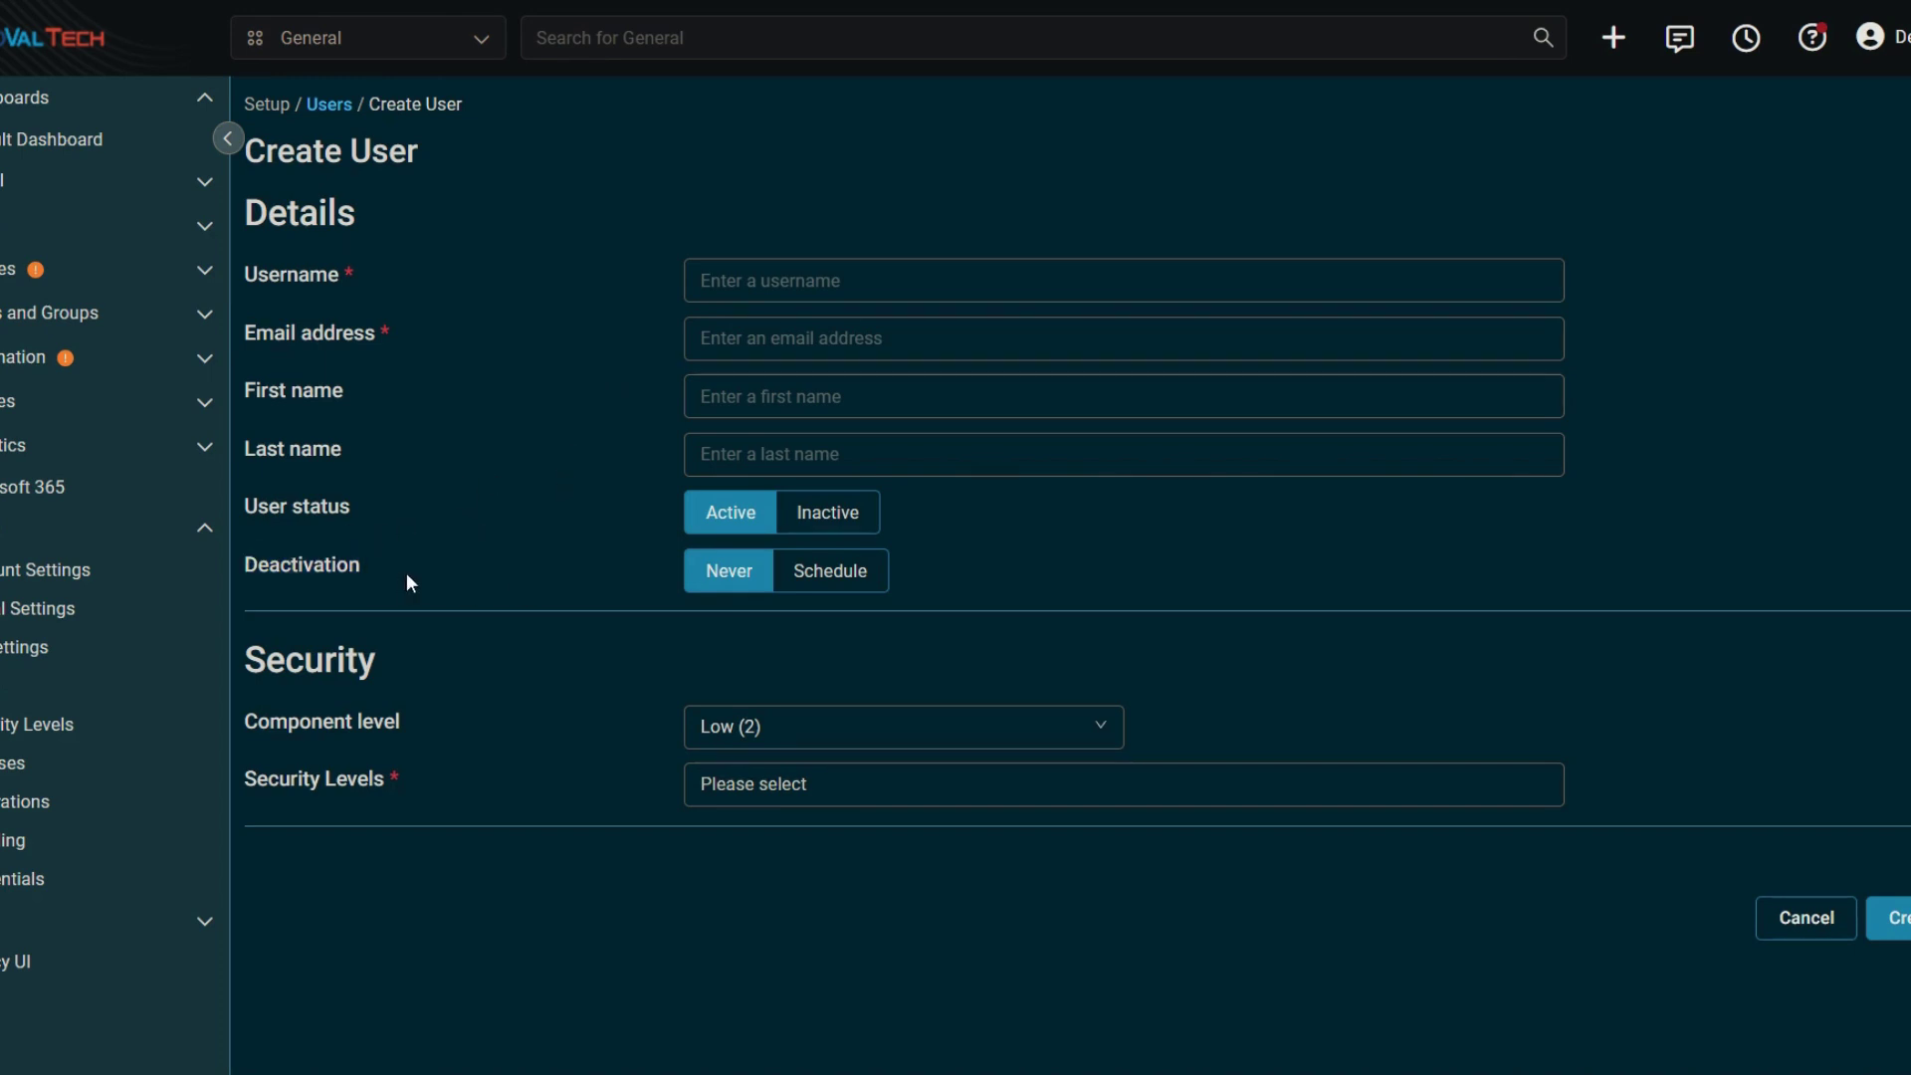
{"action": "left_click", "coordinate": [868, 572]}
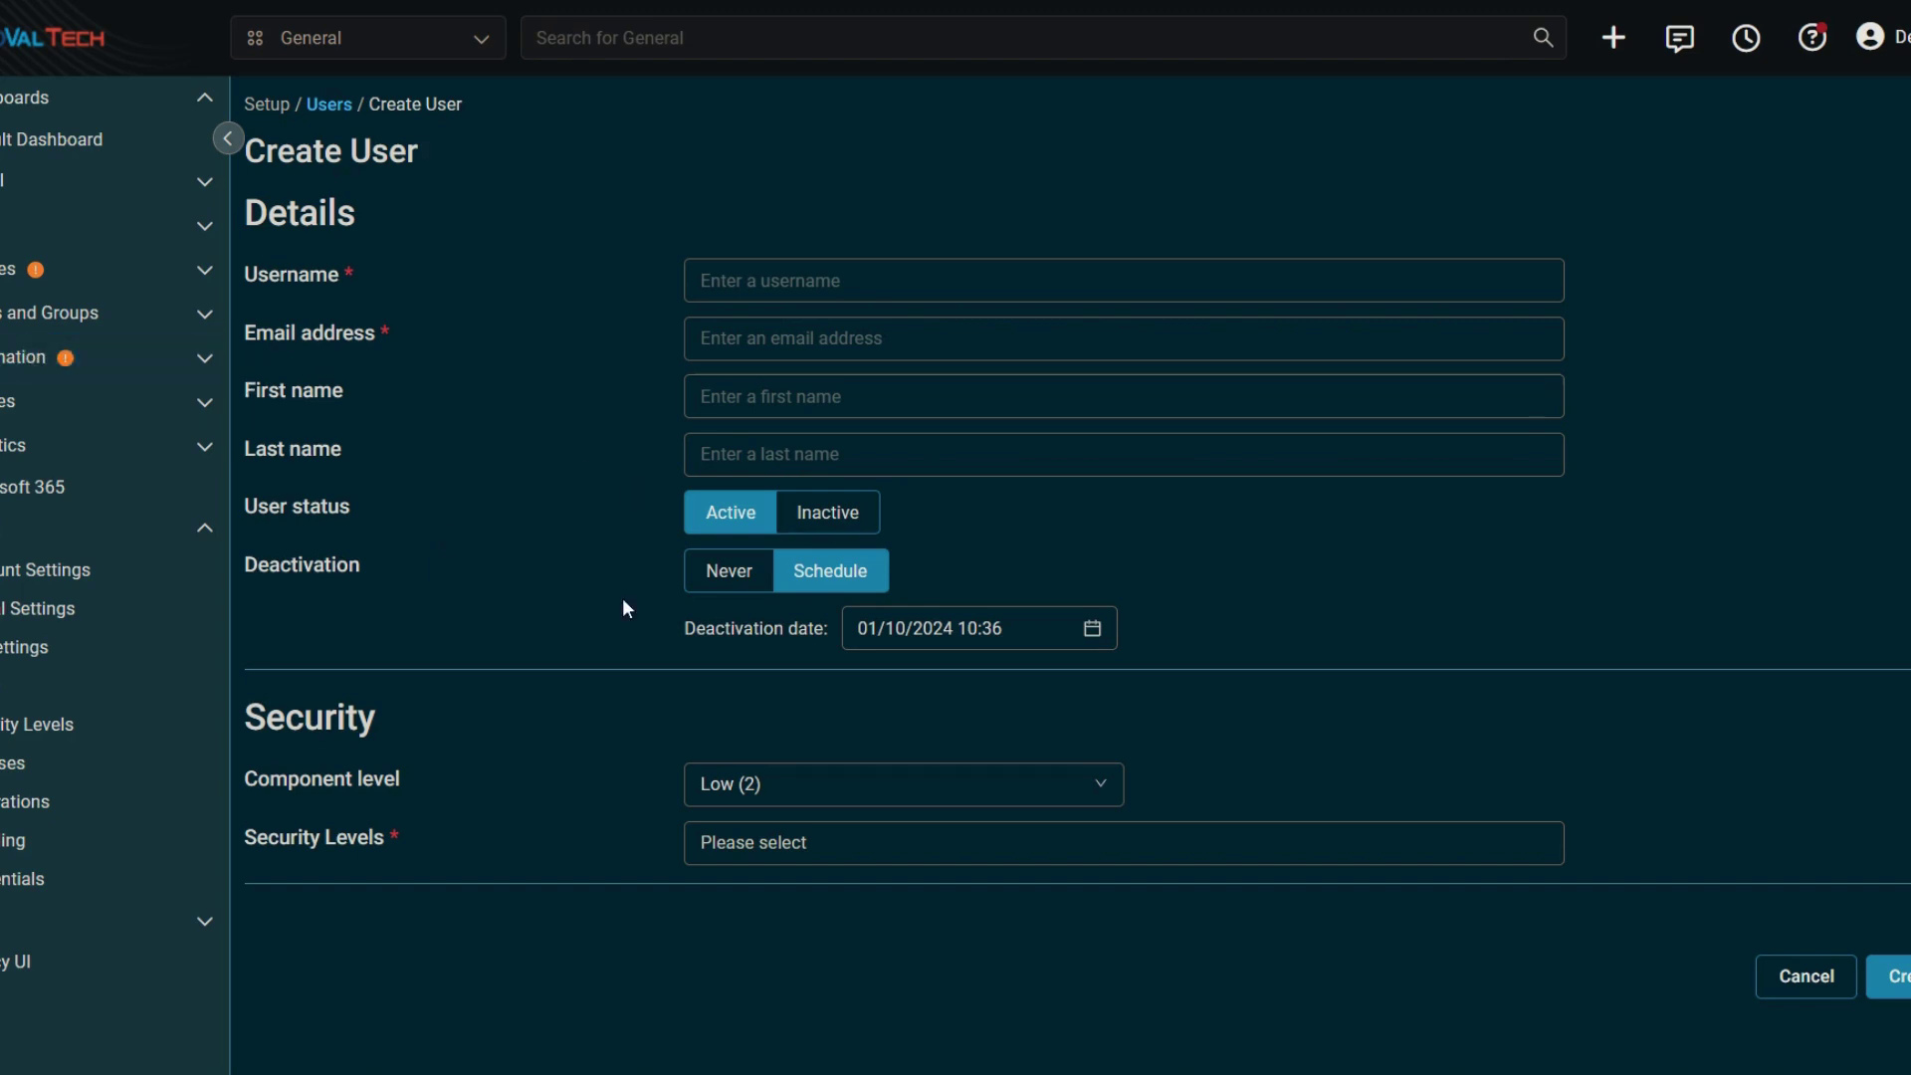
- Set the new user's status to Inactive
{"action": "left_click", "coordinate": [834, 516]}
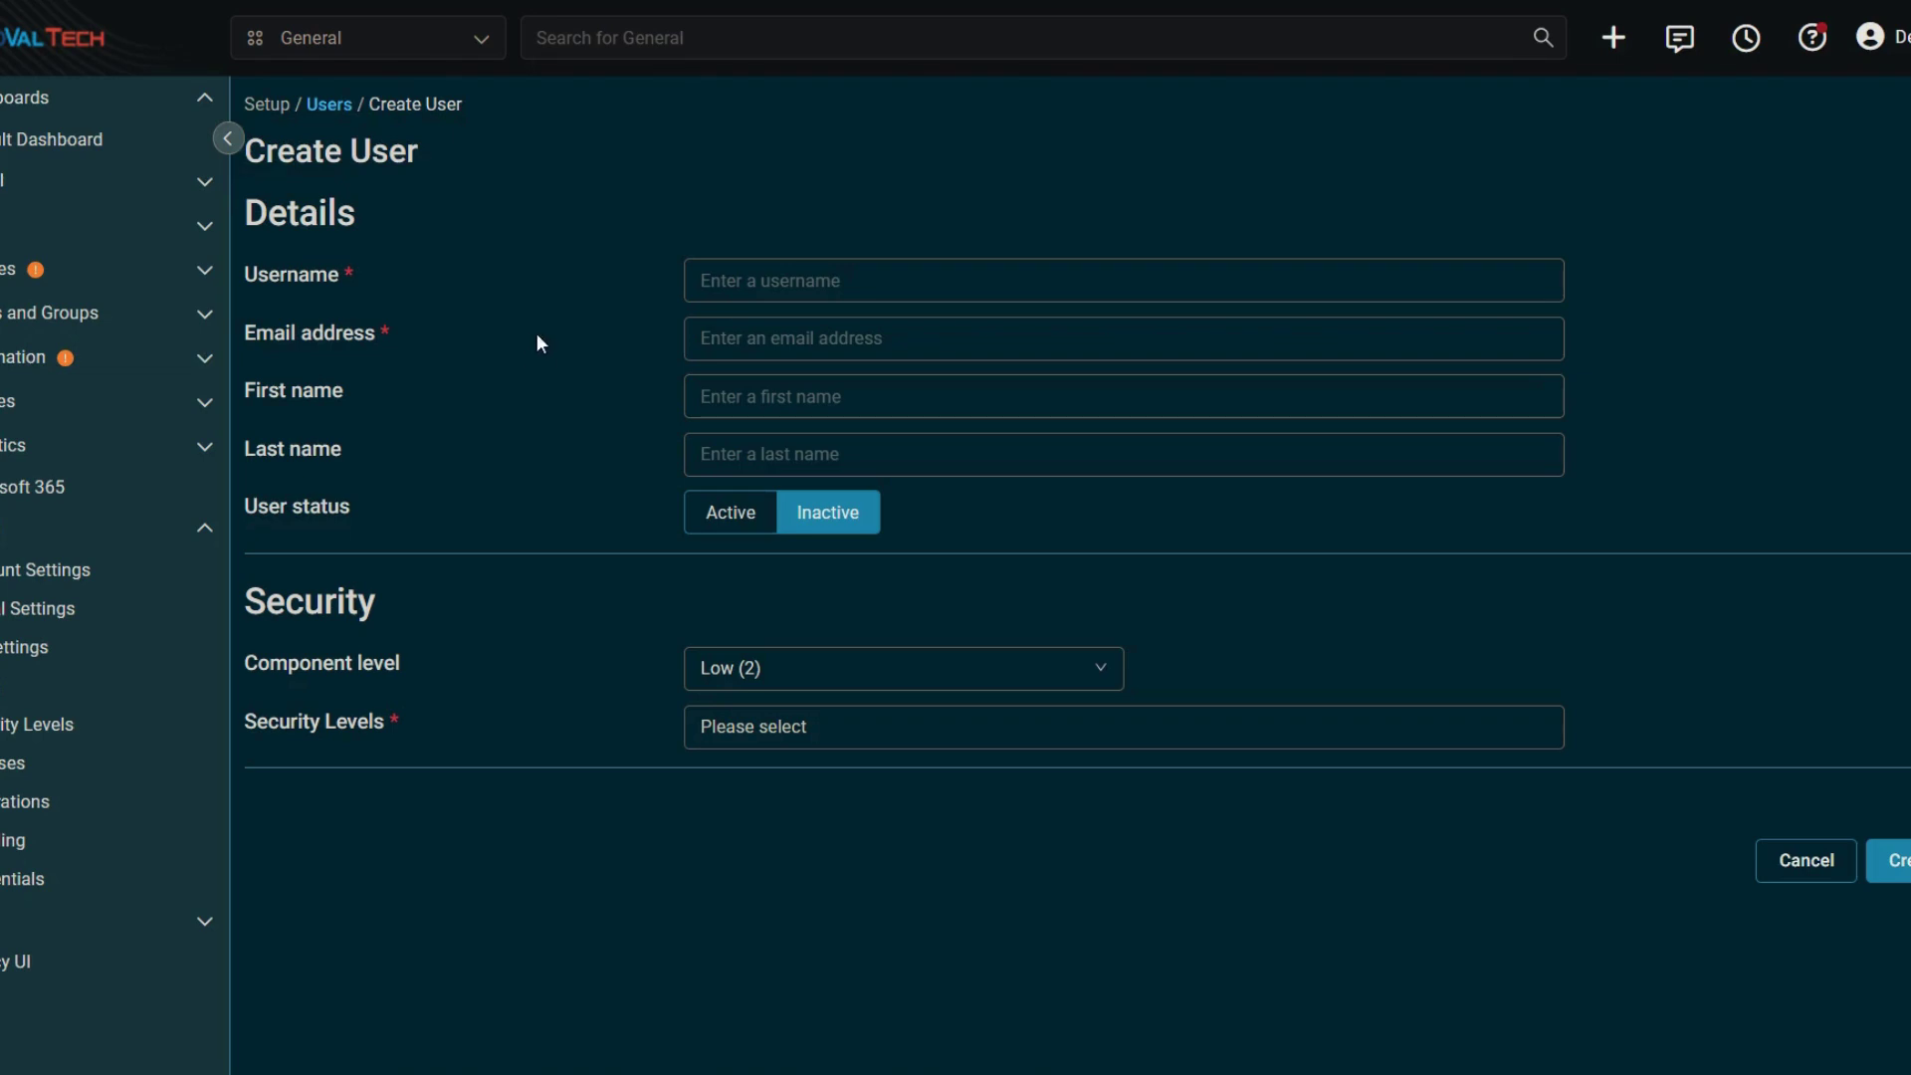
- Open an existing user from the Users list and view its API and Associated Data sections
{"action": "left_click", "coordinate": [333, 105]}
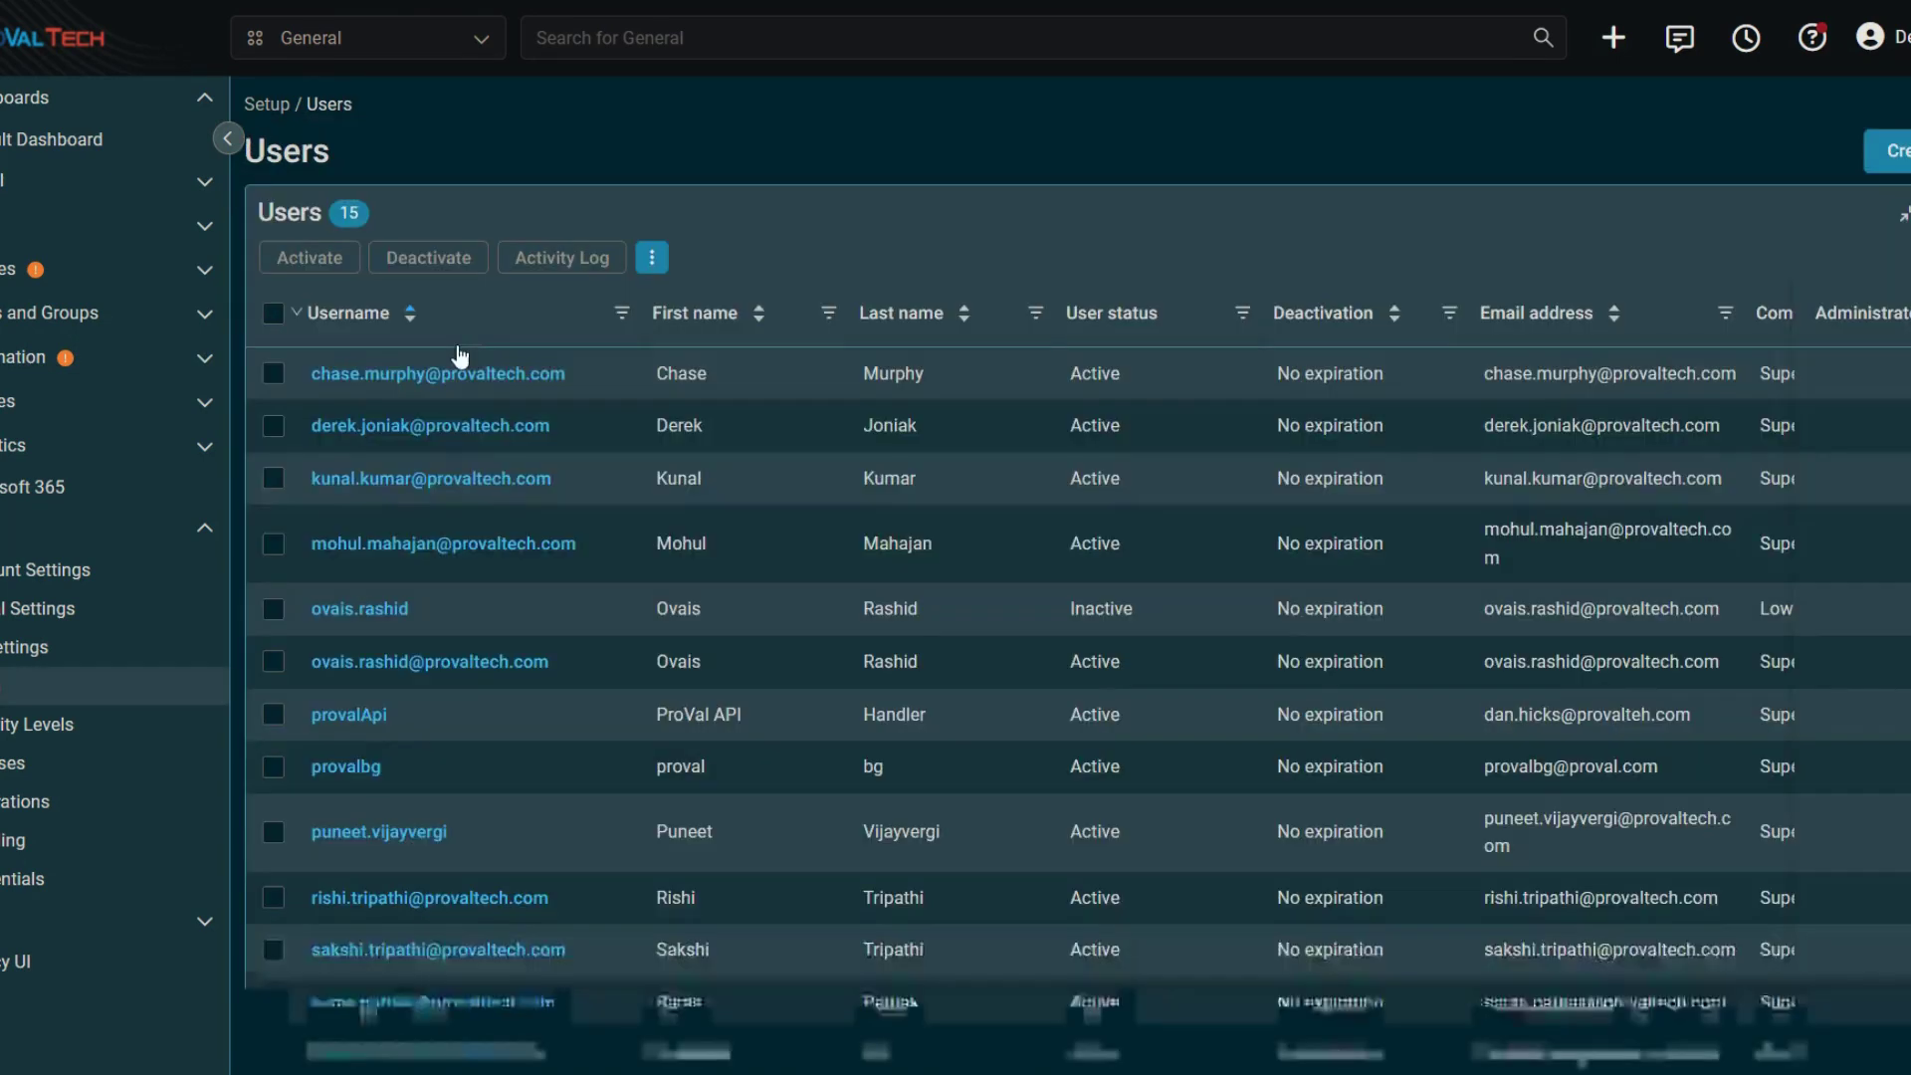
{"action": "left_click", "coordinate": [428, 426]}
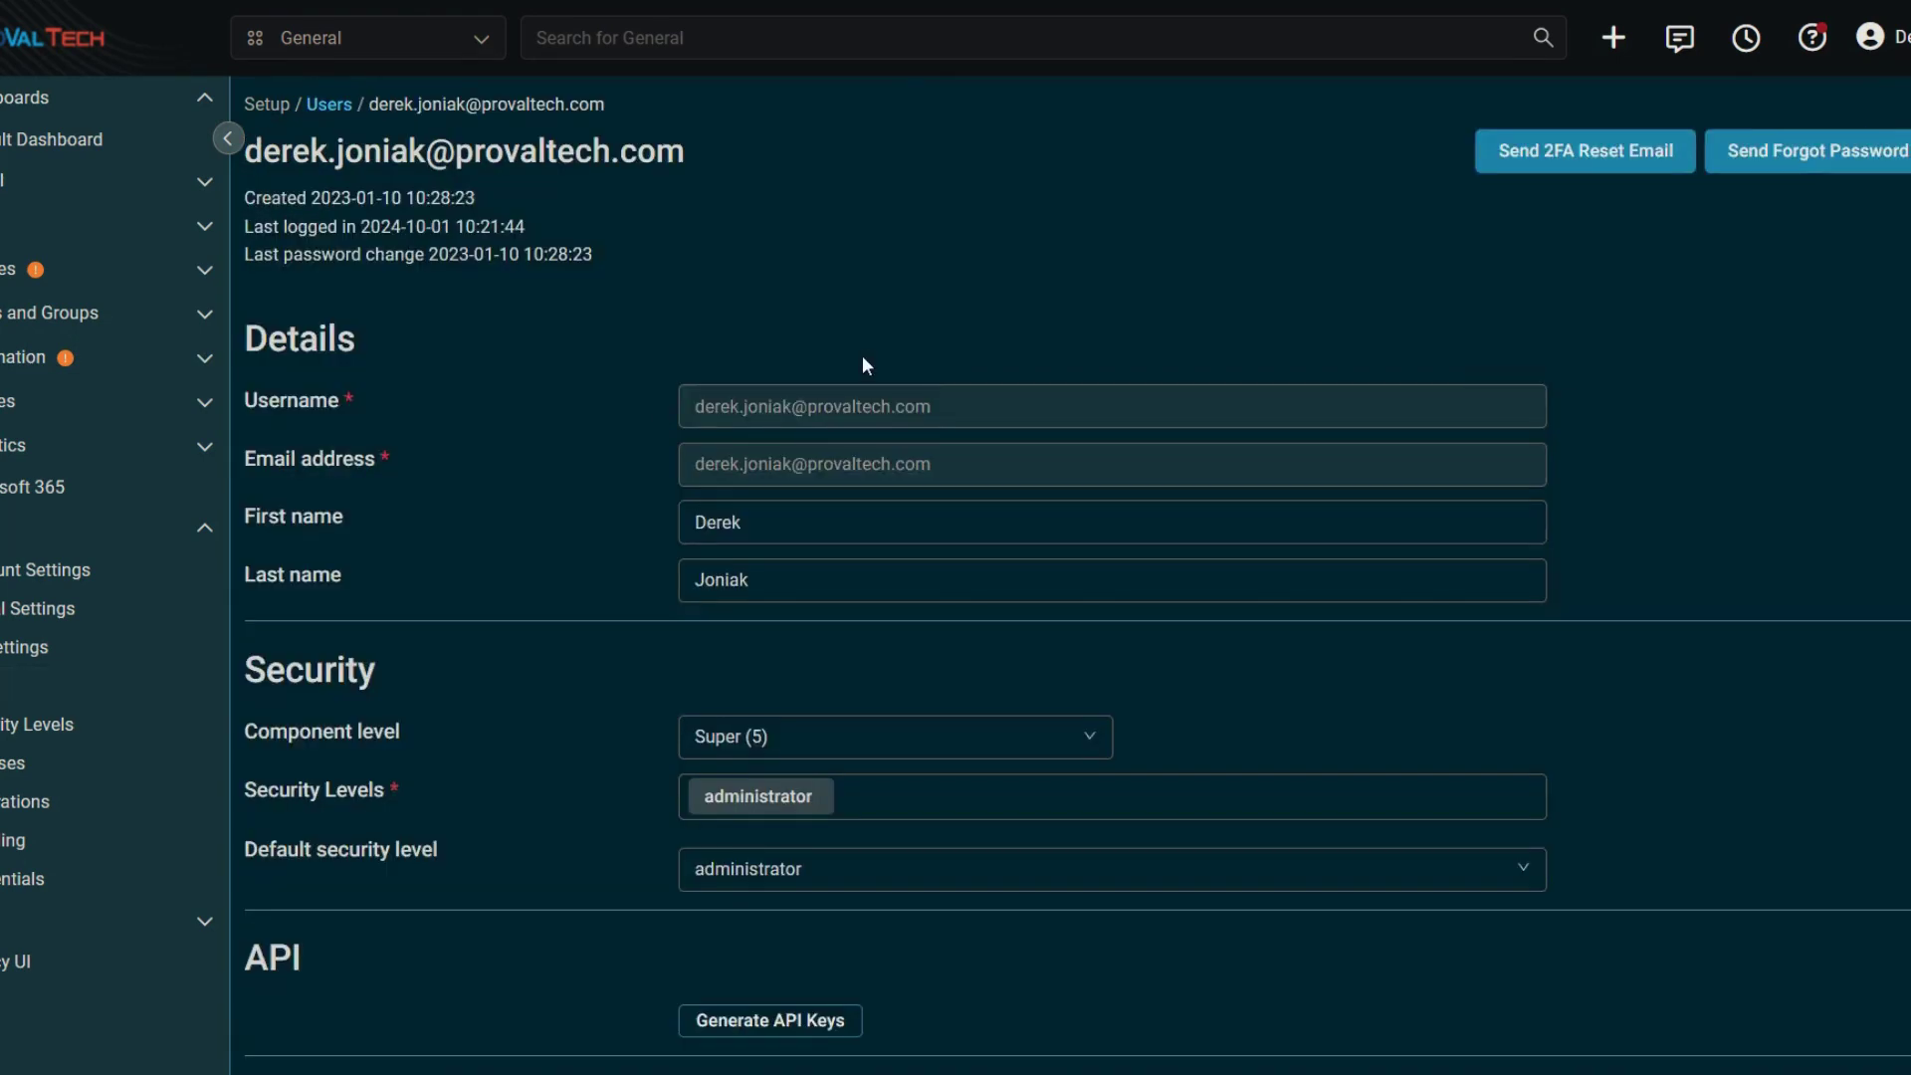
{"action": "scroll", "coordinate": [863, 359], "scroll_direction": "down", "scroll_amount": 4}
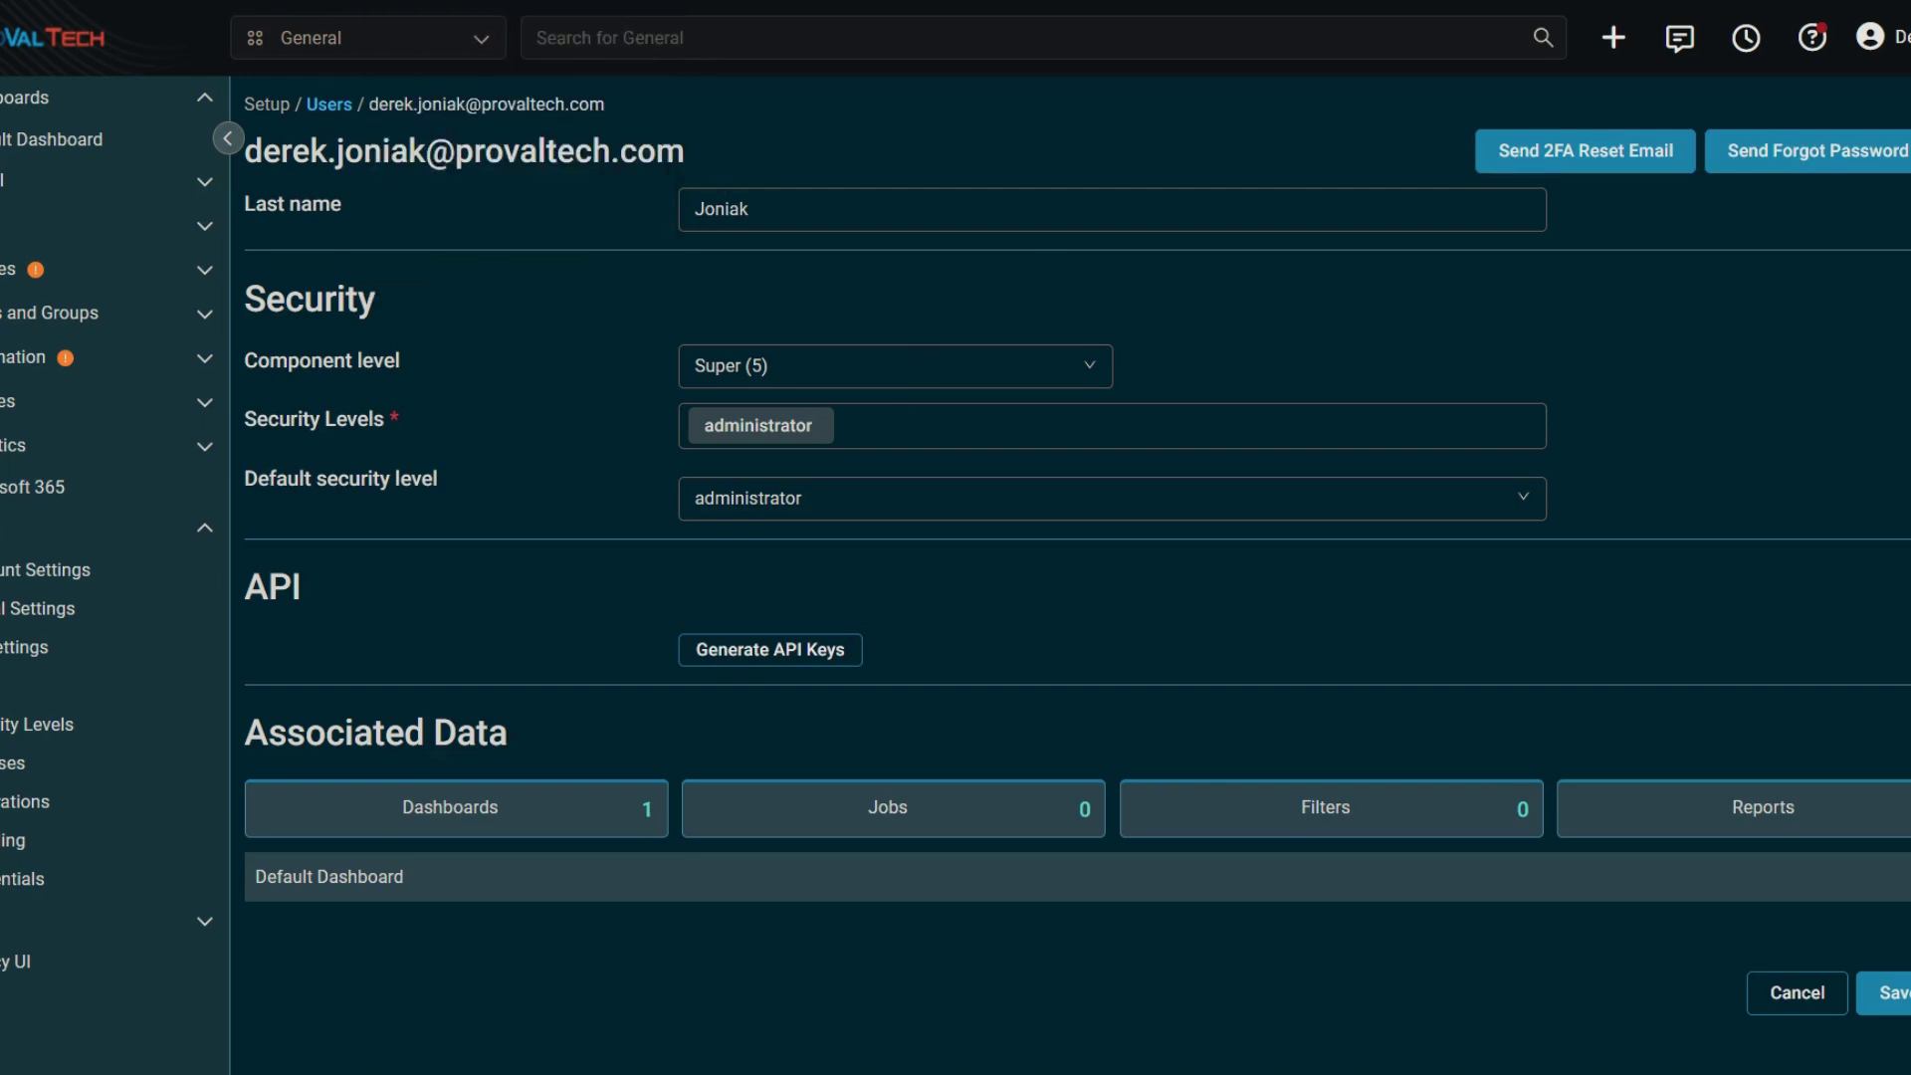
- Switch to Global Settings and highlight its page title and Email Recipients heading
{"action": "key", "text": "ctrl+Tab"}
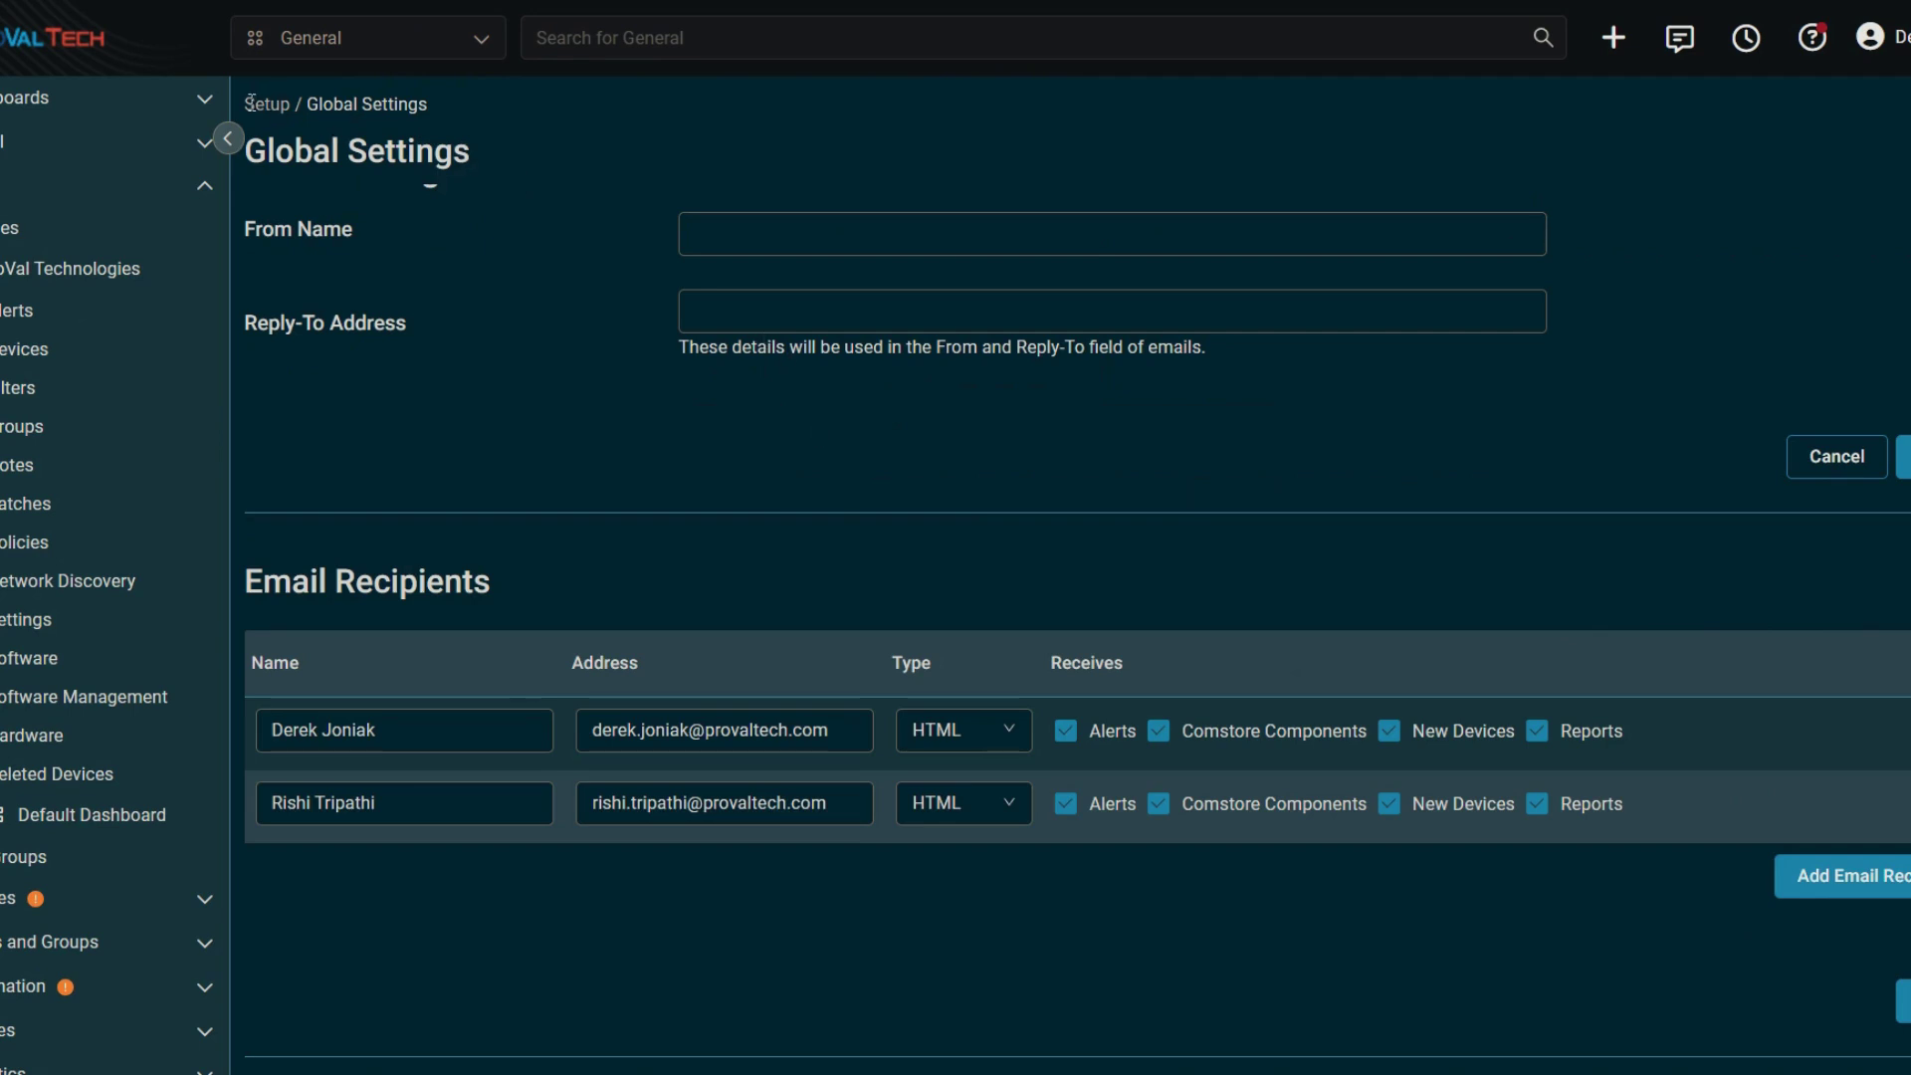
{"action": "left_click_drag", "start_coordinate": [251, 102], "coordinate": [467, 101]}
{"action": "left_click", "coordinate": [525, 195]}
{"action": "left_click_drag", "start_coordinate": [539, 577], "coordinate": [305, 551]}
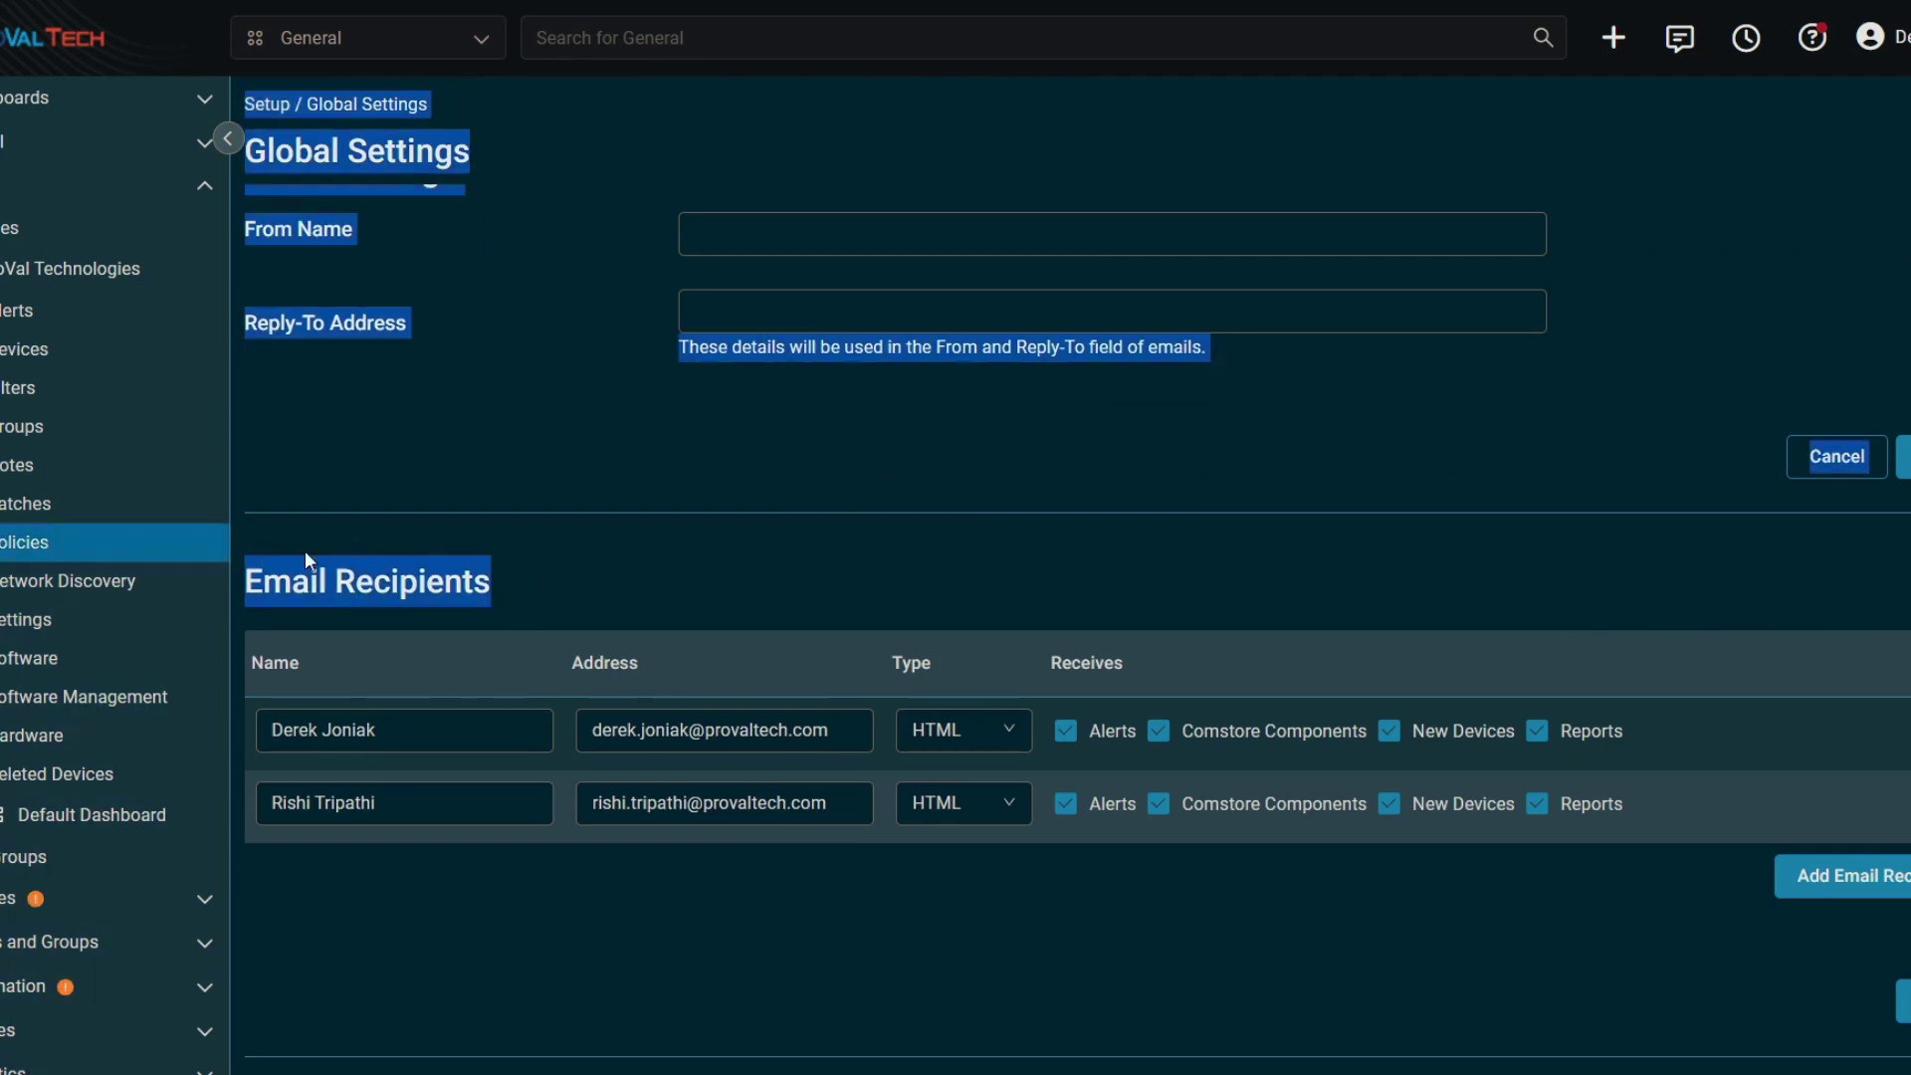
{"action": "left_click", "coordinate": [502, 576]}
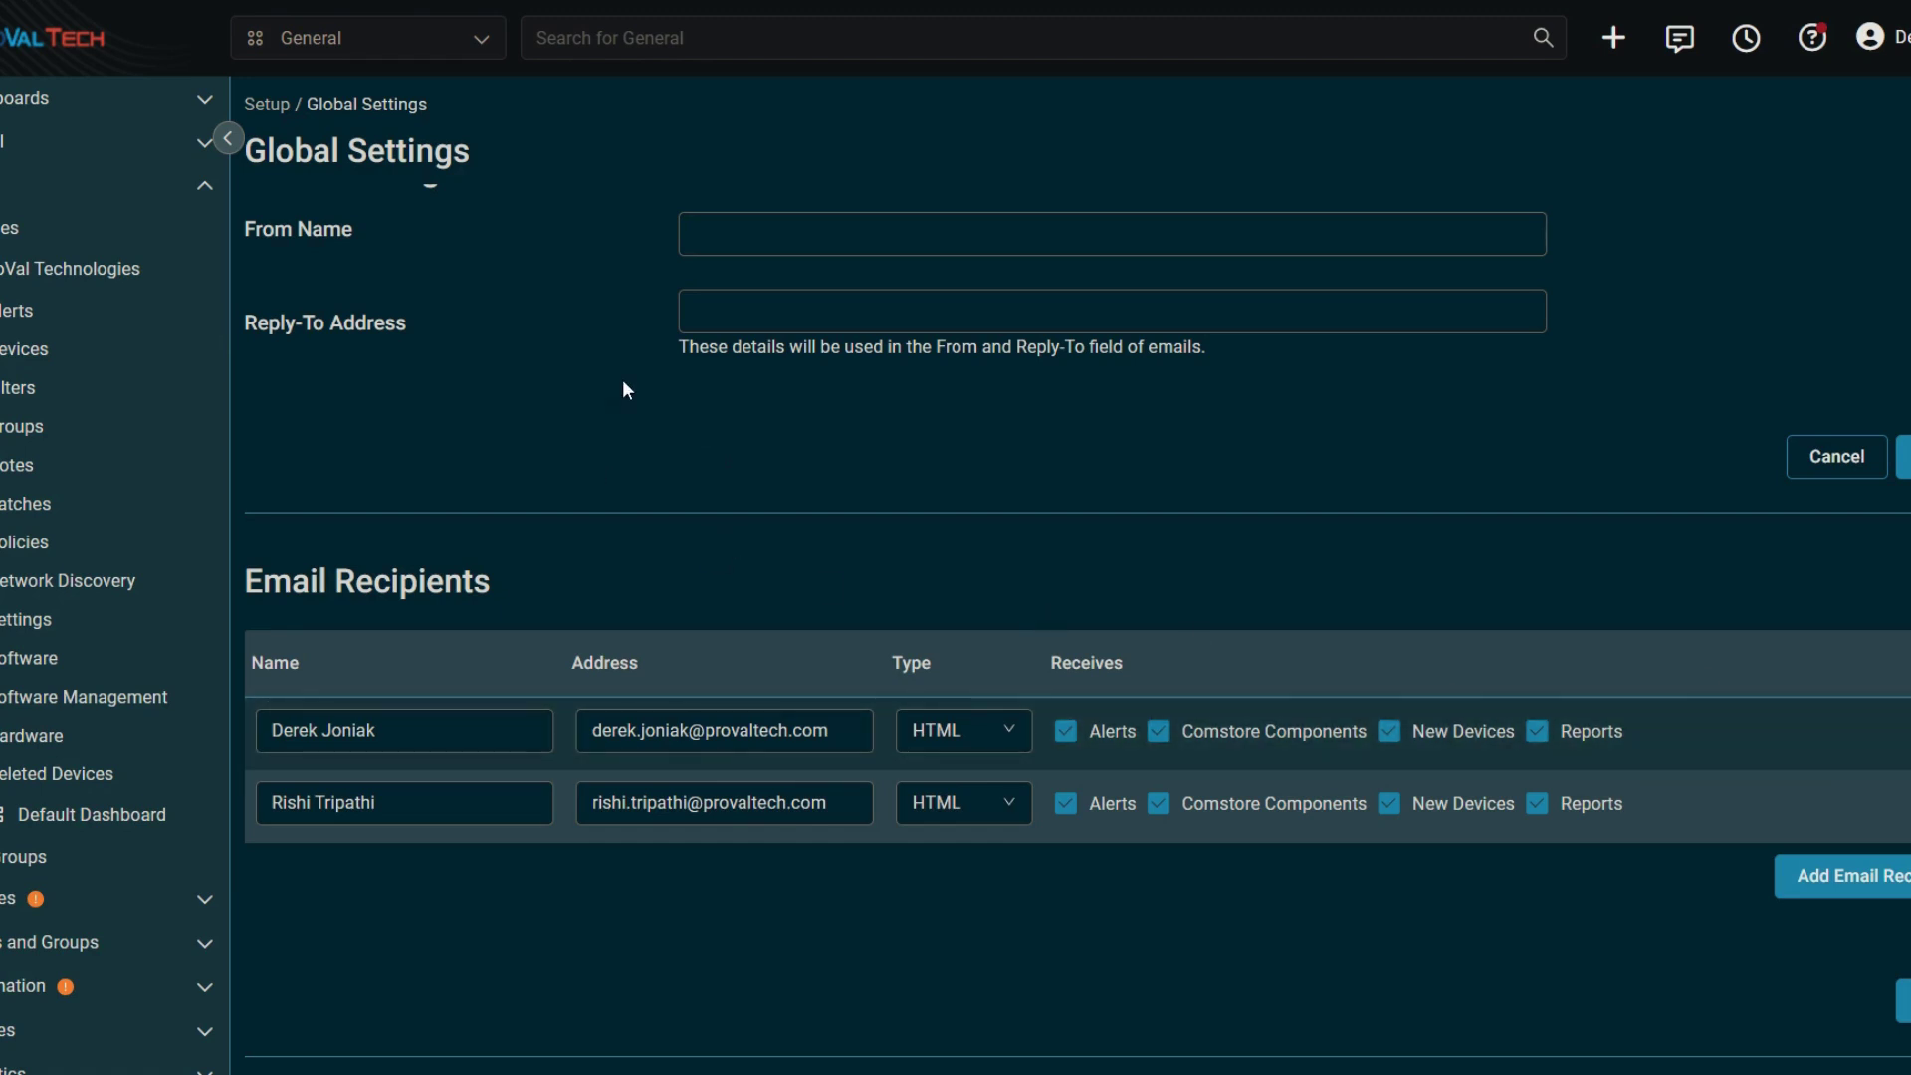
{"action": "left_click_drag", "start_coordinate": [274, 100], "coordinate": [551, 116]}
{"action": "left_click", "coordinate": [551, 116]}
{"action": "left_click_drag", "start_coordinate": [310, 581], "coordinate": [680, 594]}
- Highlight the empty Email recipients section of the new site
{"action": "left_click", "coordinate": [681, 594]}
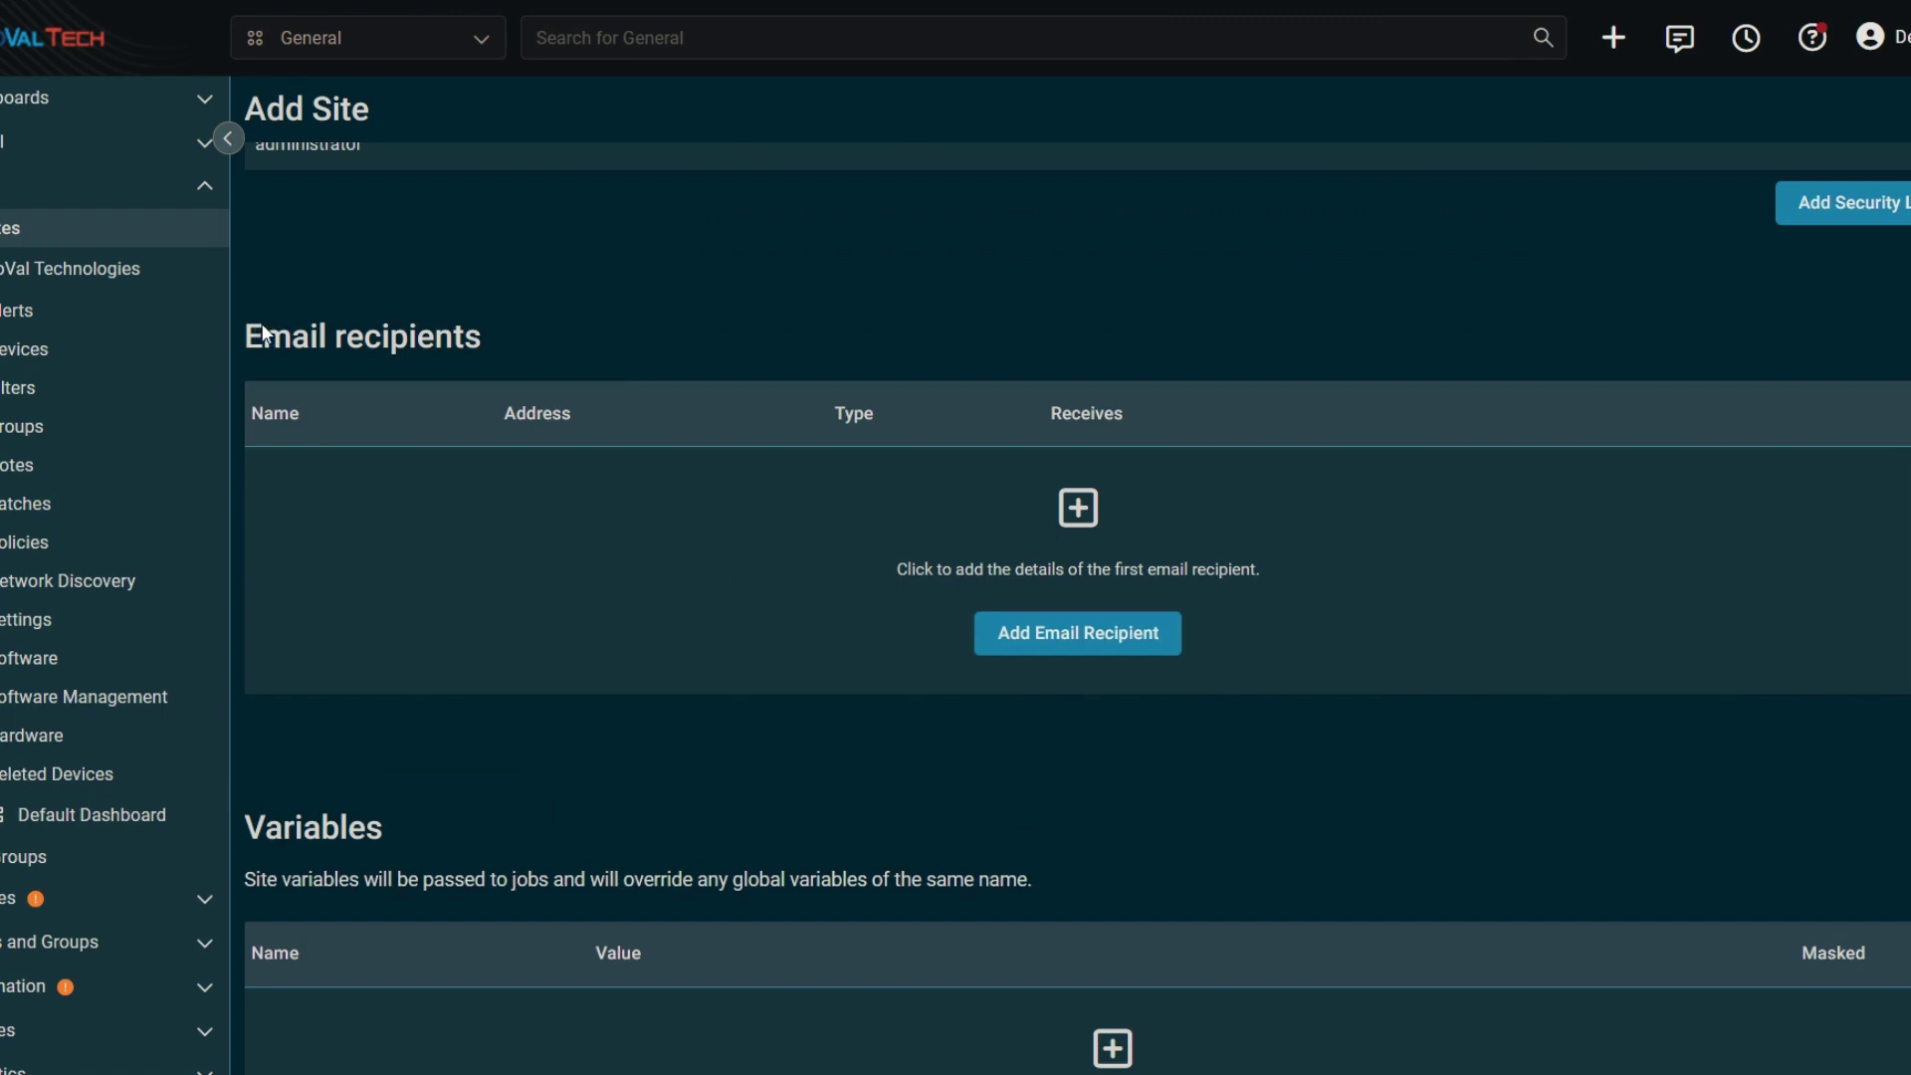
{"action": "left_click_drag", "start_coordinate": [263, 333], "coordinate": [534, 488]}
{"action": "left_click", "coordinate": [533, 488]}
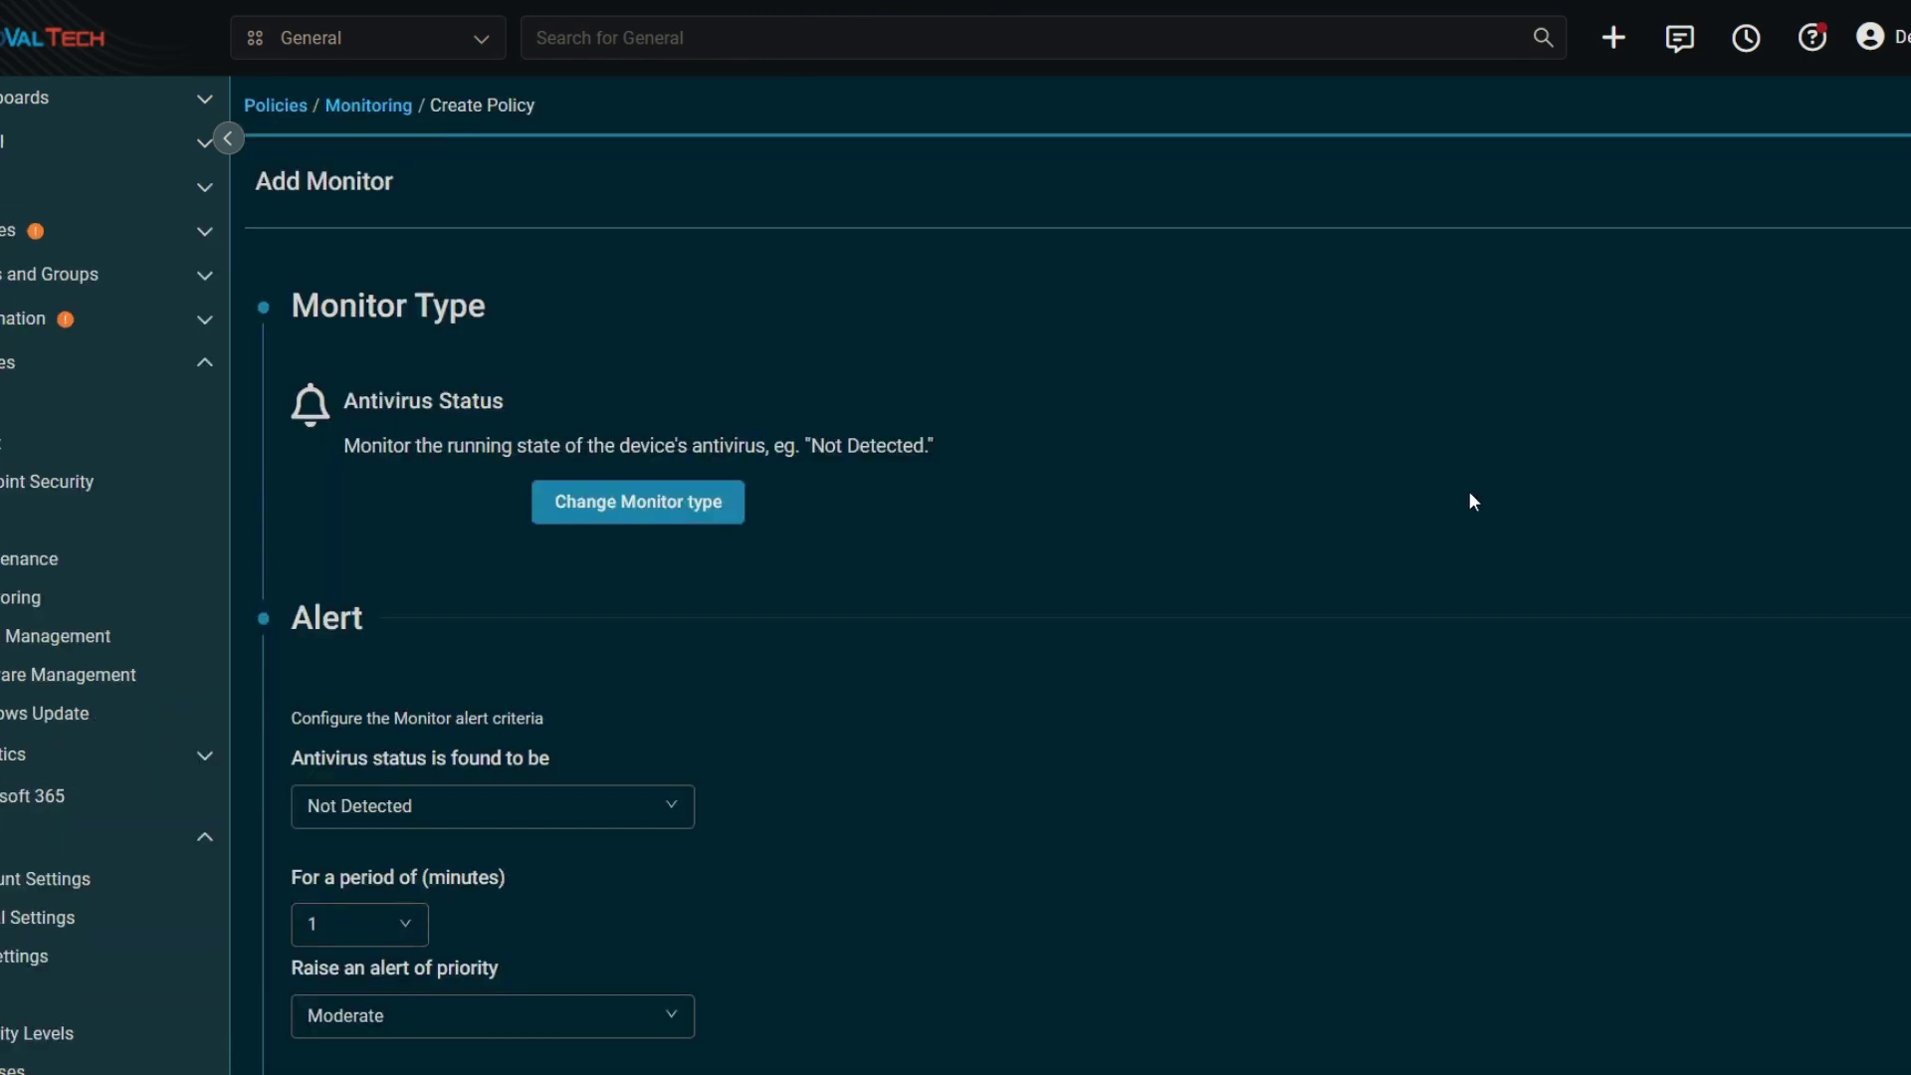
- Scroll down the Antivirus Status monitor and highlight its Send an email alert response
{"action": "scroll", "coordinate": [1472, 500], "scroll_direction": "down", "scroll_amount": 3}
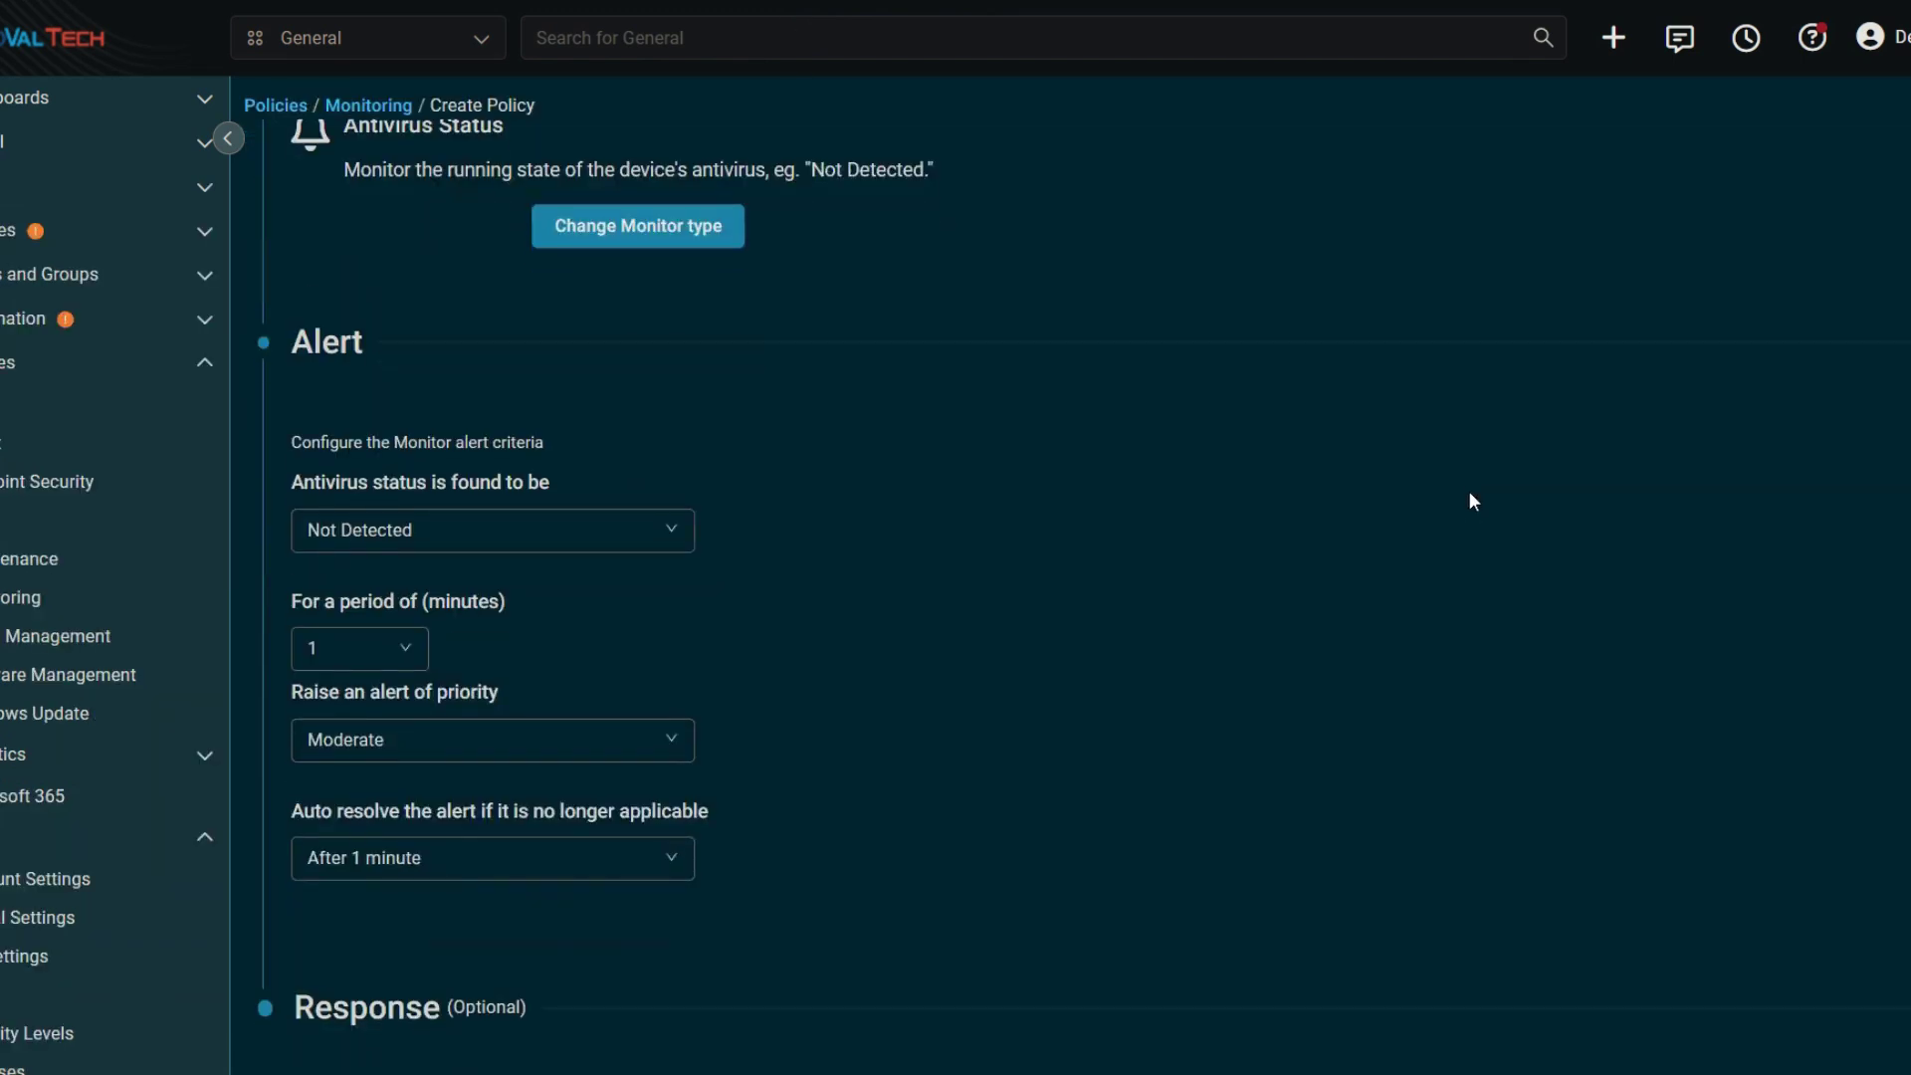
{"action": "scroll", "coordinate": [1473, 501], "scroll_direction": "down", "scroll_amount": 3}
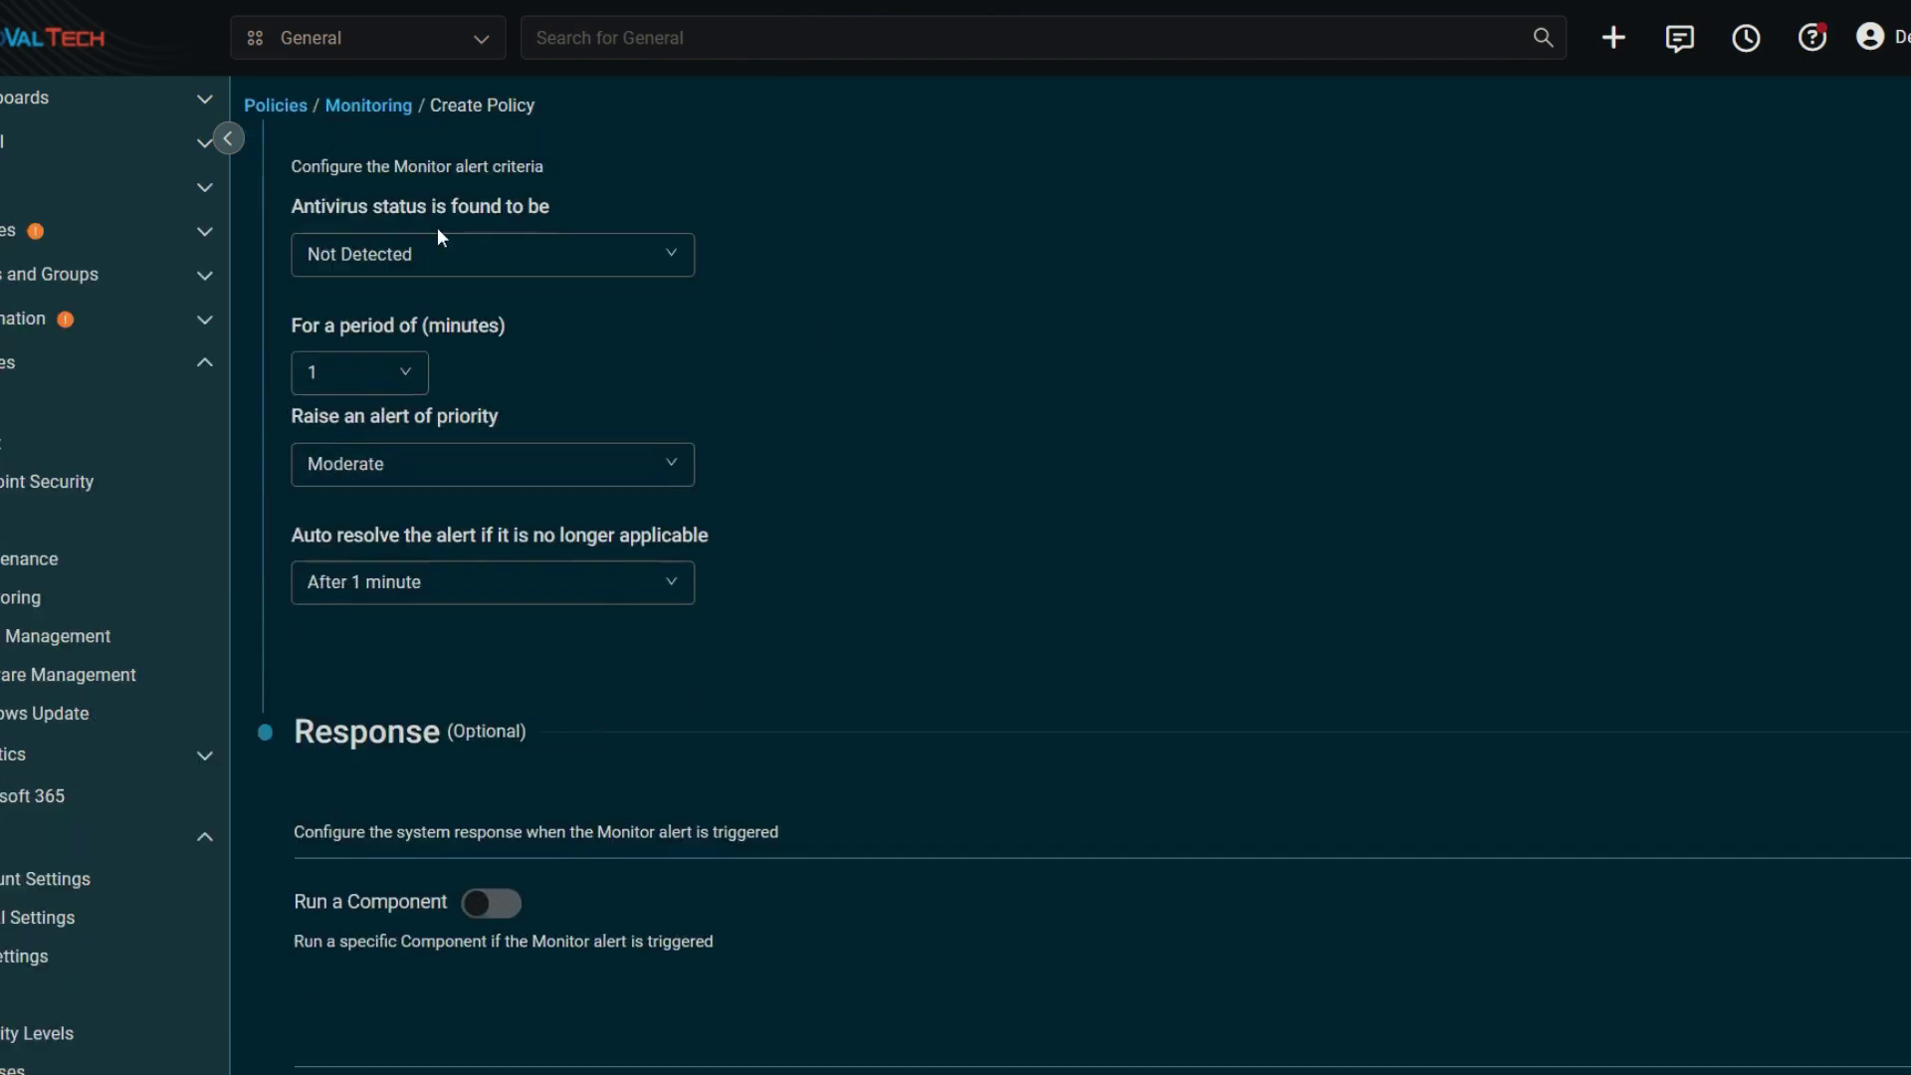
{"action": "scroll", "coordinate": [1254, 582], "scroll_direction": "down", "scroll_amount": 6}
{"action": "scroll", "coordinate": [643, 537], "scroll_direction": "down", "scroll_amount": 2}
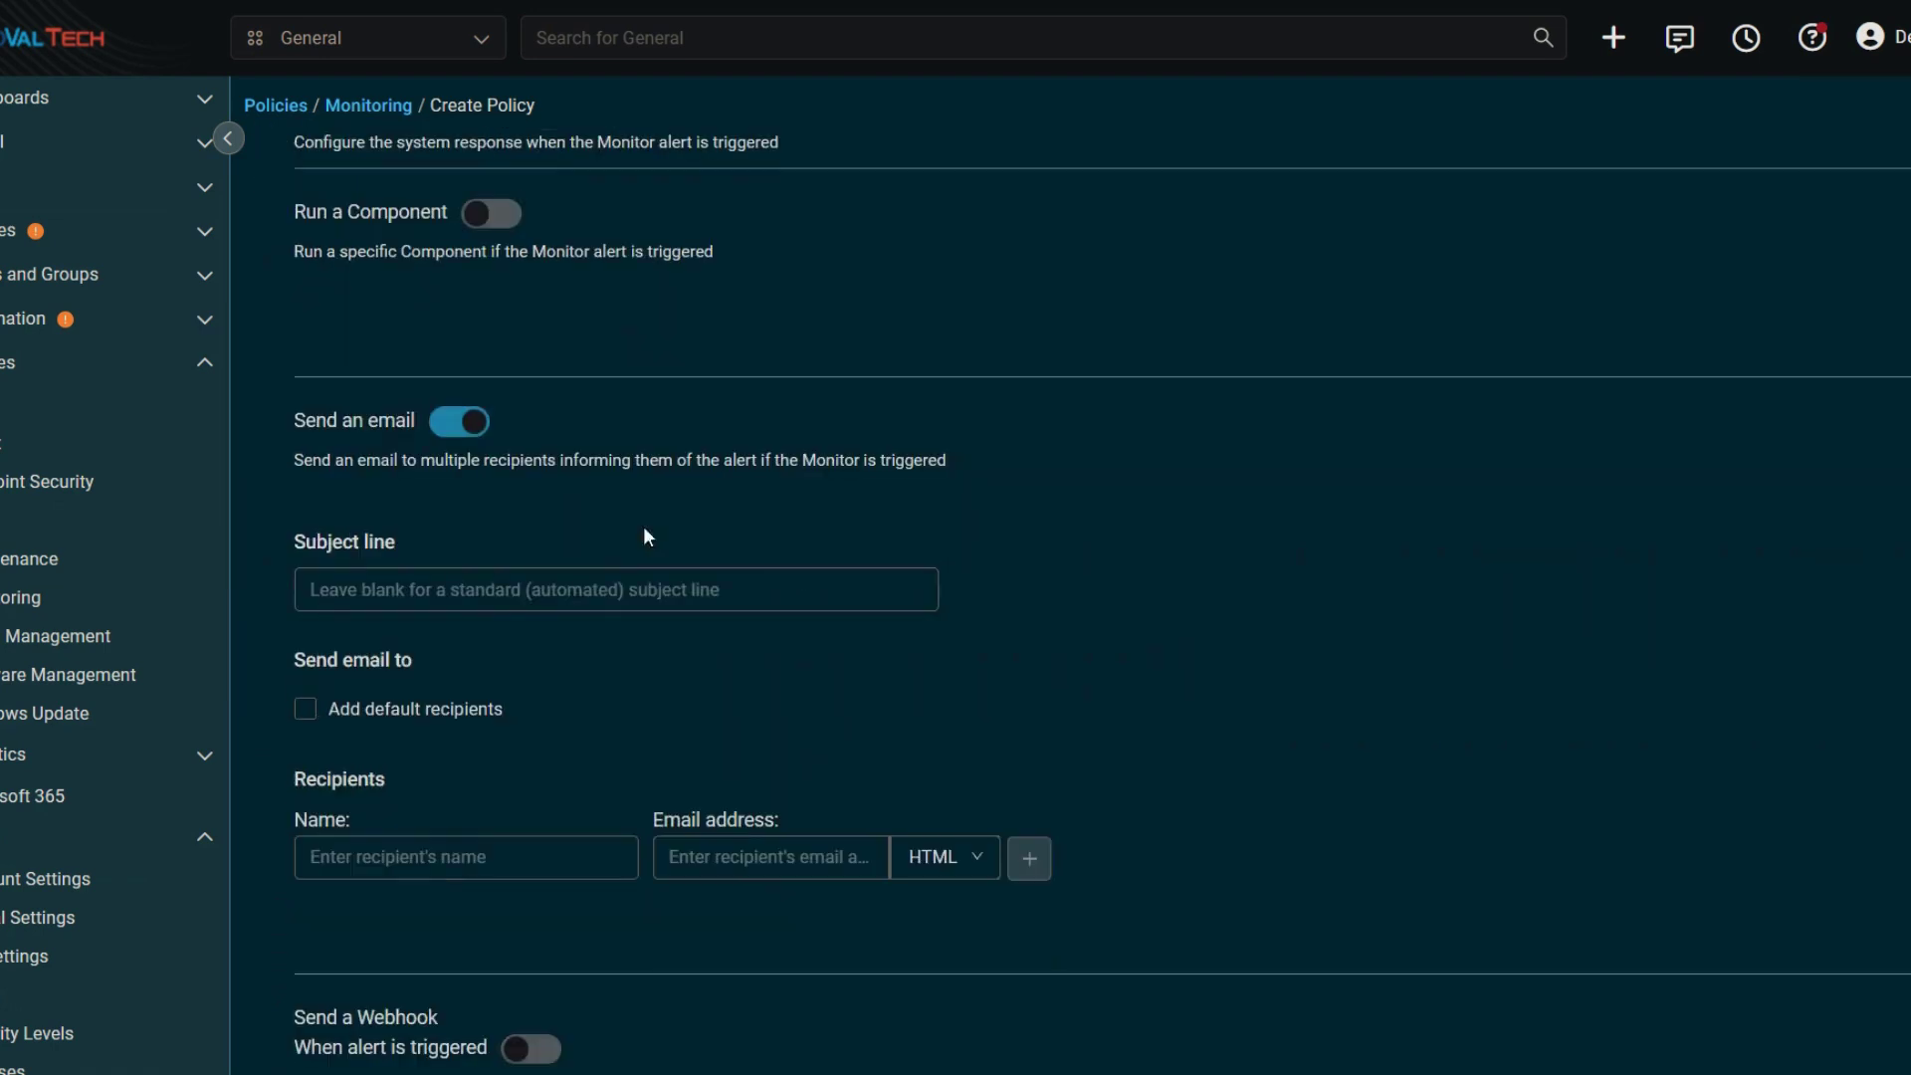
{"action": "left_click_drag", "start_coordinate": [298, 423], "coordinate": [1098, 481]}
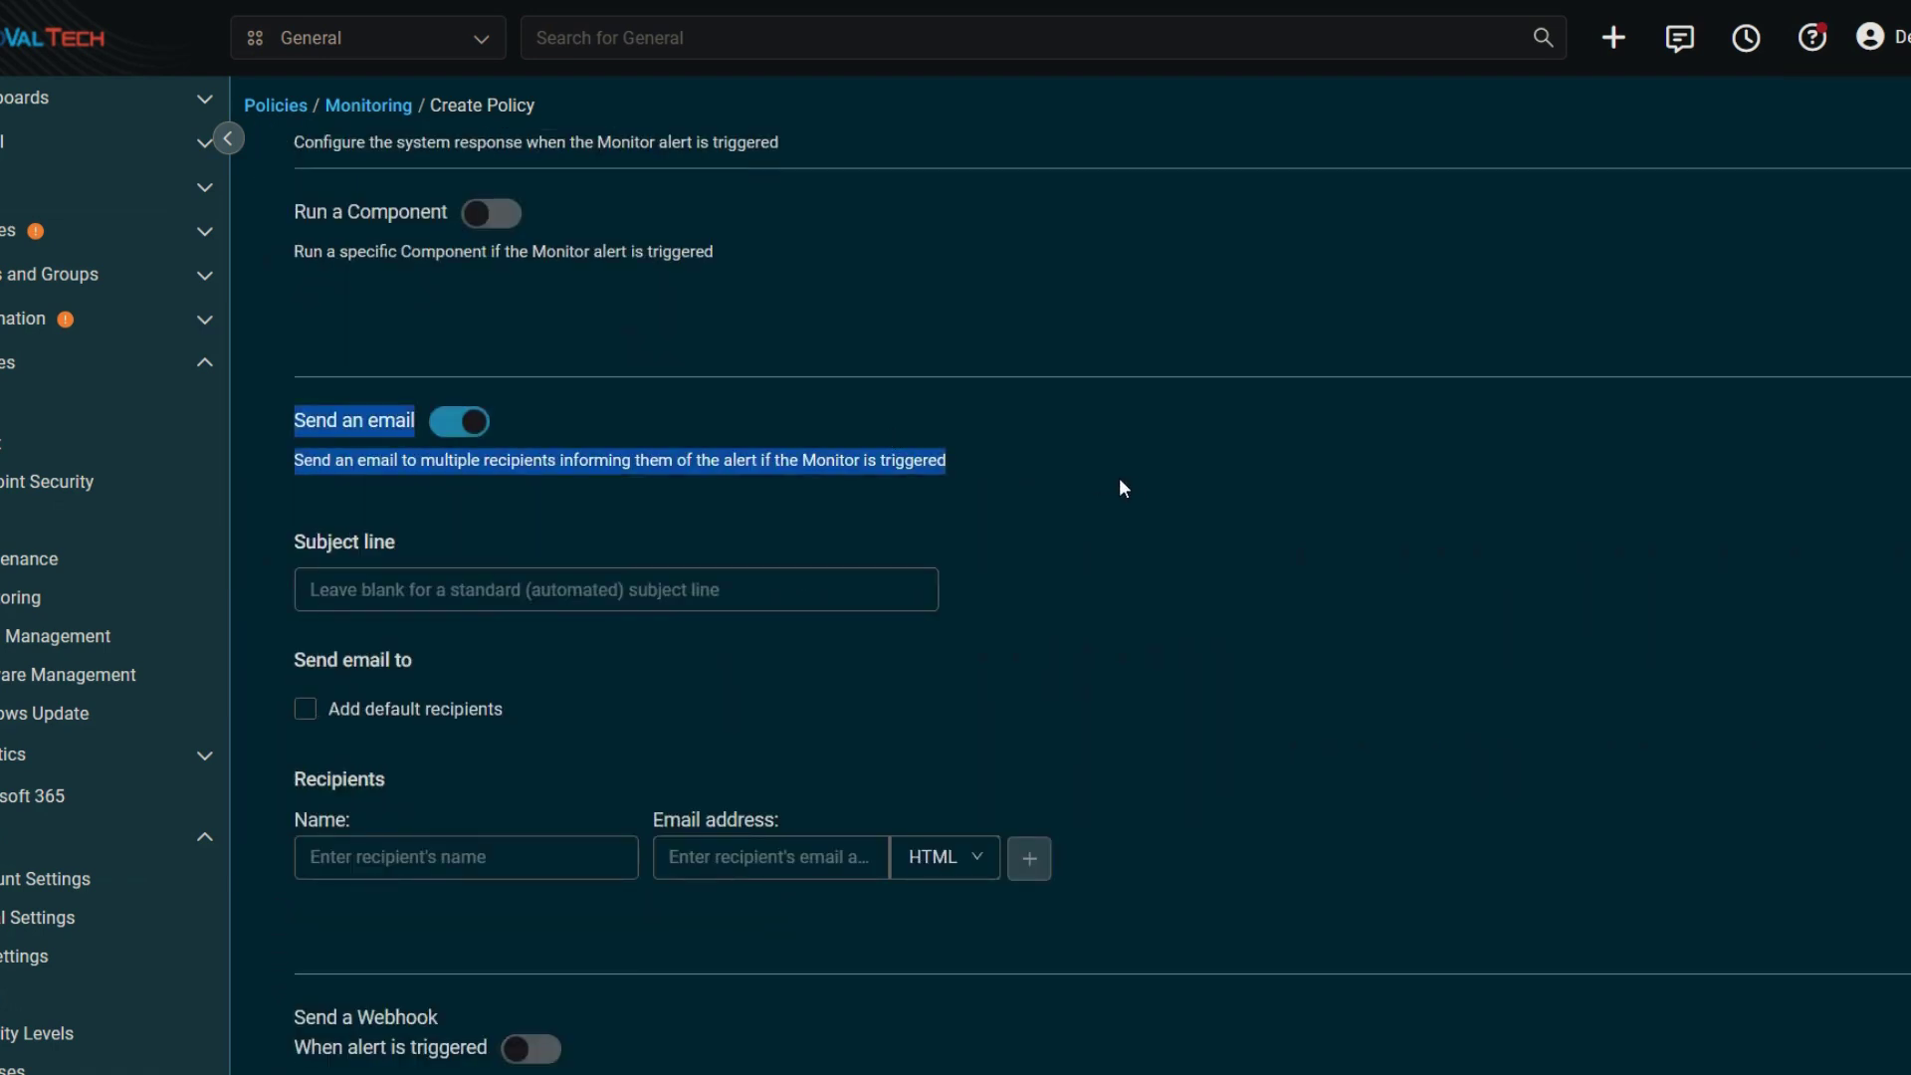
{"action": "left_click", "coordinate": [1127, 480]}
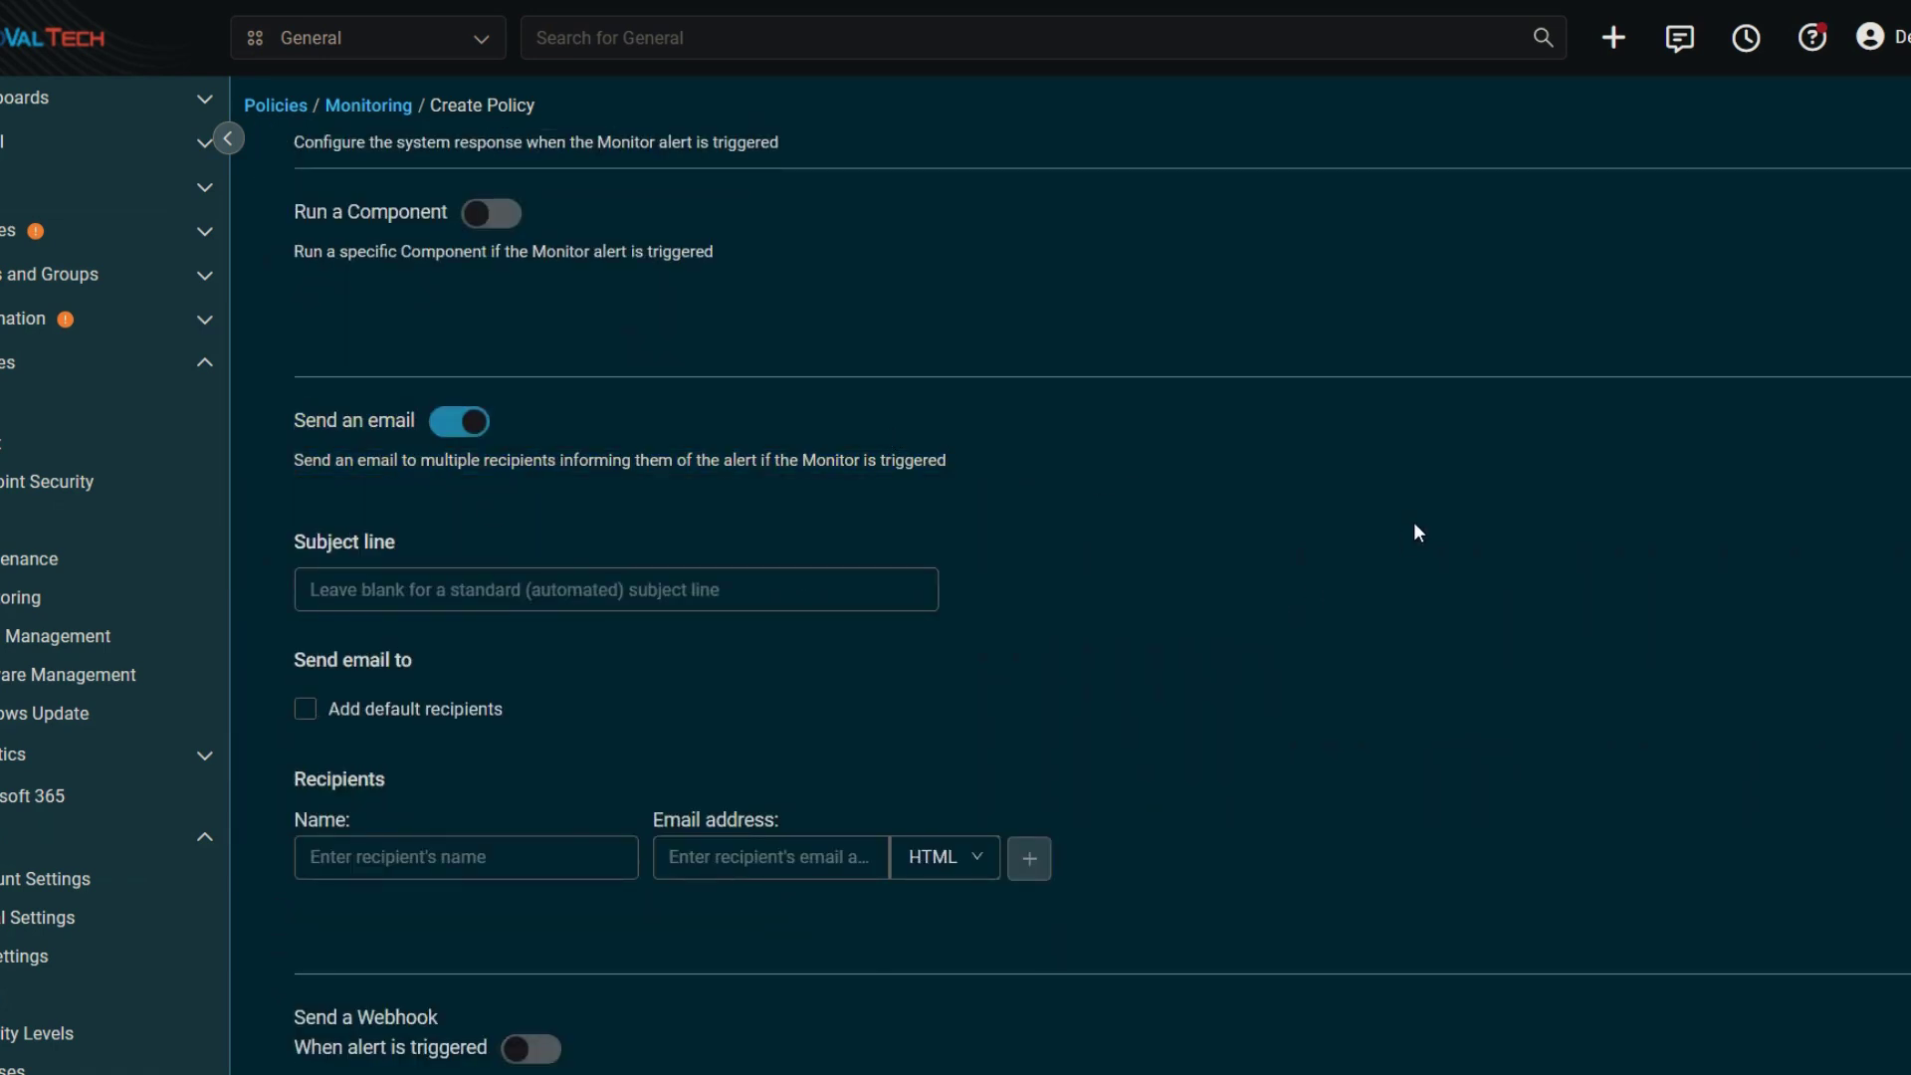